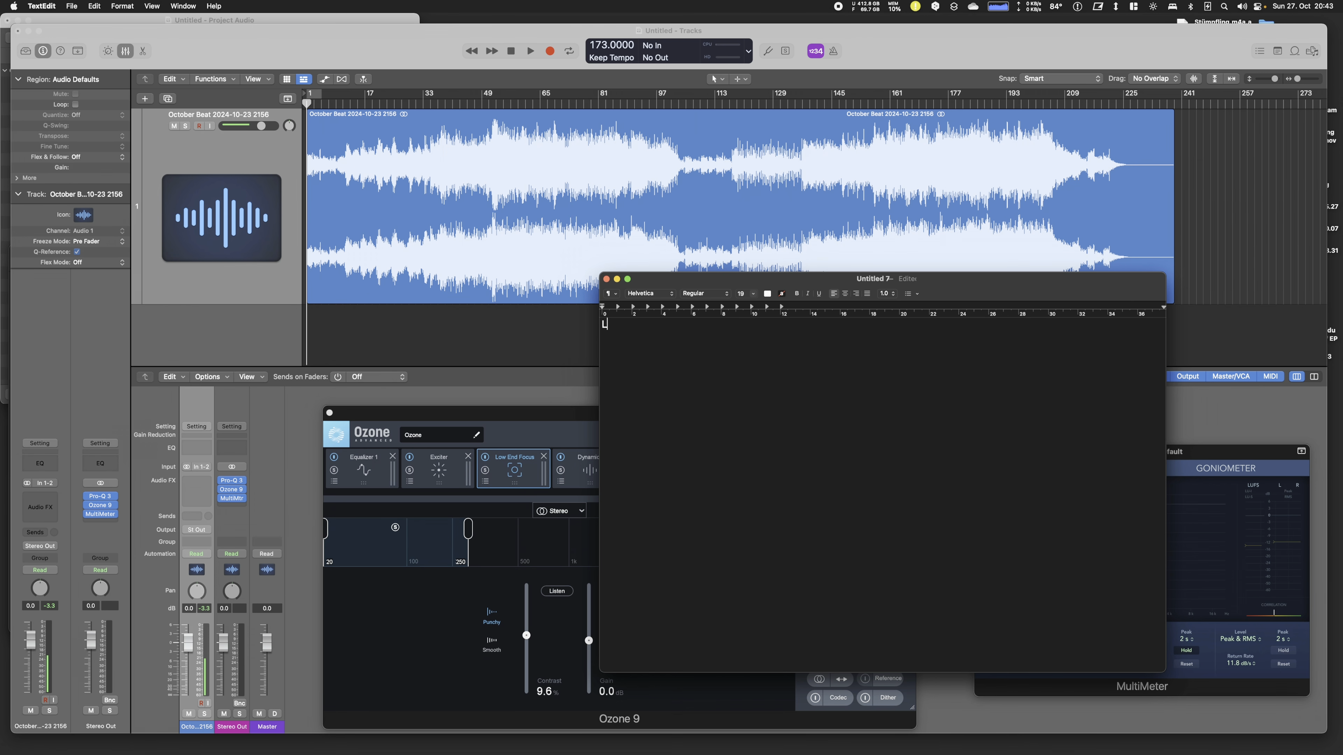
# - Convert the untitled note to plain text
pyautogui.press('super+a')
pyautogui.press('super+plus')
pyautogui.press('super+plus')
pyautogui.press('super+plus')
pyautogui.press('super+plus')
pyautogui.press('super+plus')
pyautogui.press('super+plus')
pyautogui.press('super+plus')
pyautogui.press('super+plus')
pyautogui.press('shift+super+t')
pyautogui.press('Return')
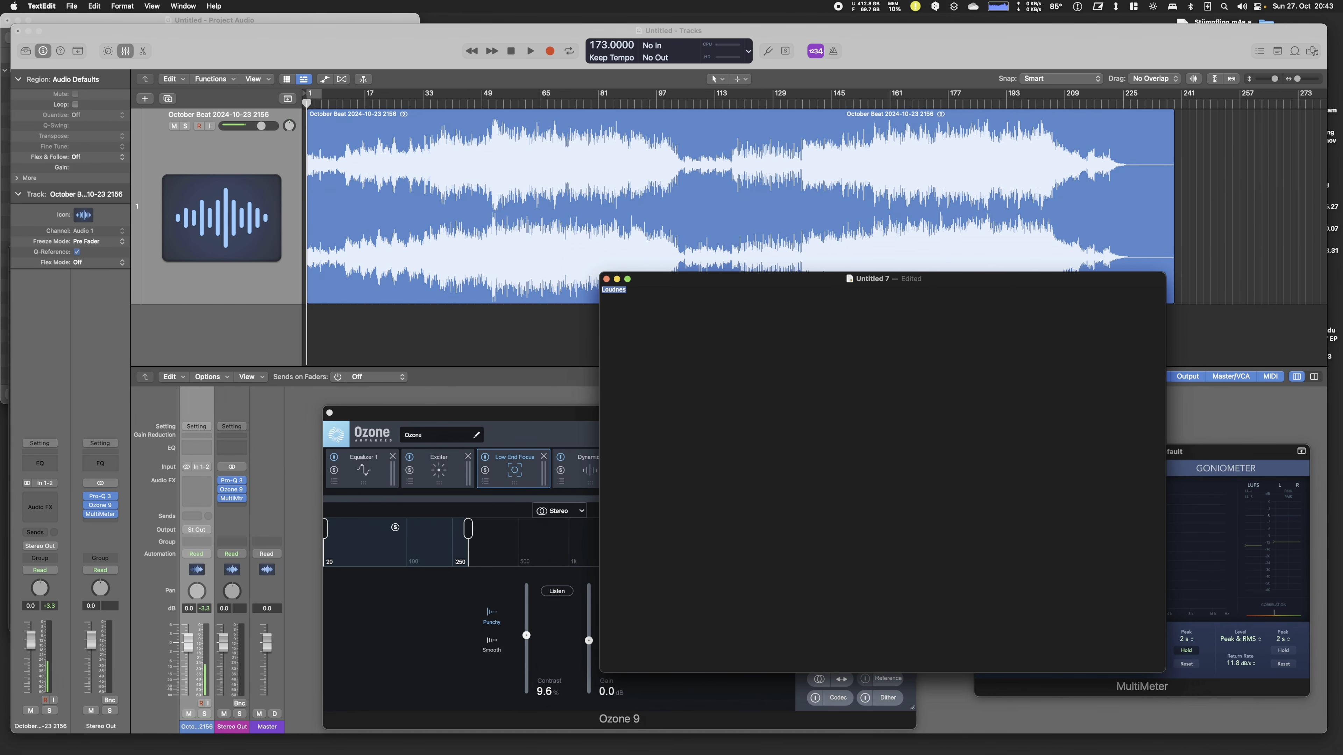
# - Greatly enlarge the note's text and complete its heading as "Loudness"
pyautogui.press('super+plus')
pyautogui.press('super+plus')
pyautogui.press('super+plus')
pyautogui.press('super+plus')
pyautogui.press('super+plus')
pyautogui.press('super+plus')
pyautogui.press('super+plus')
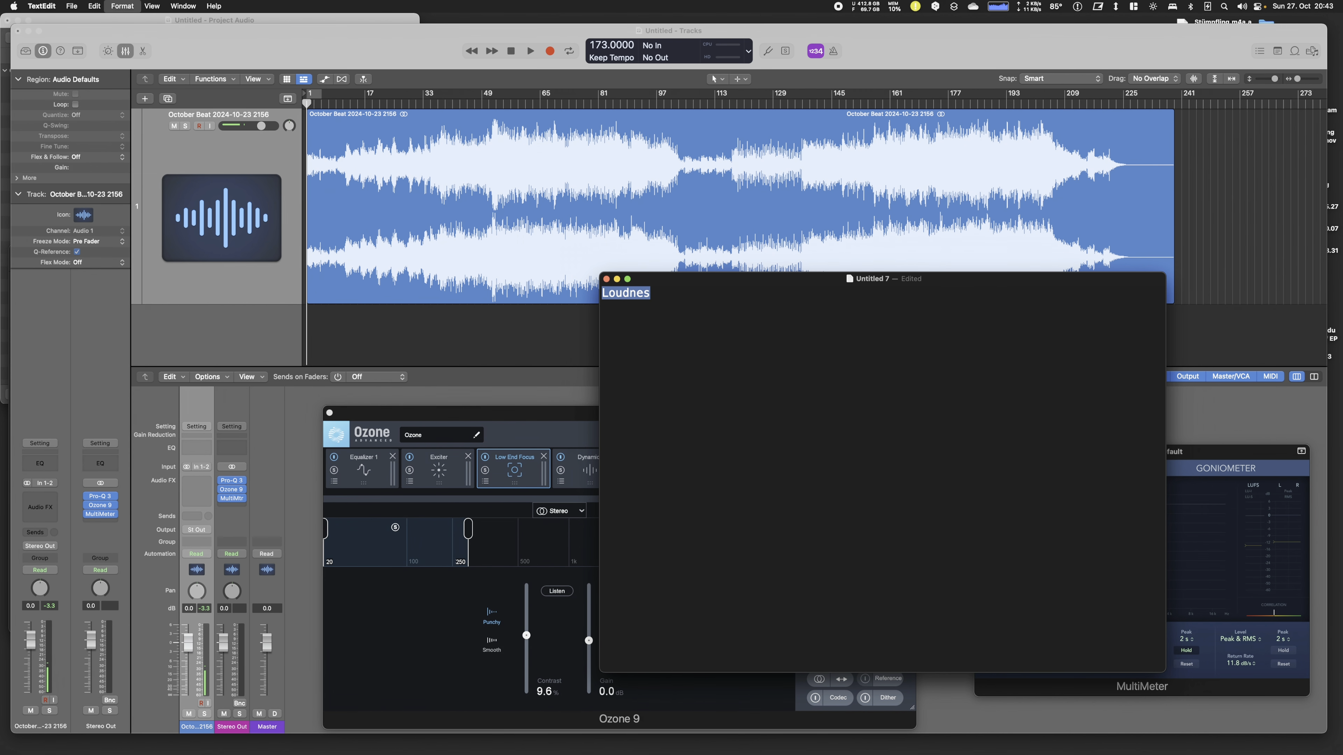
pyautogui.press('super+plus')
pyautogui.press('super+plus')
pyautogui.press('super+plus')
pyautogui.press('super+plus')
pyautogui.press('super+plus')
pyautogui.press('super+plus')
pyautogui.press('super+plus')
pyautogui.press('Right')
pyautogui.write('s')
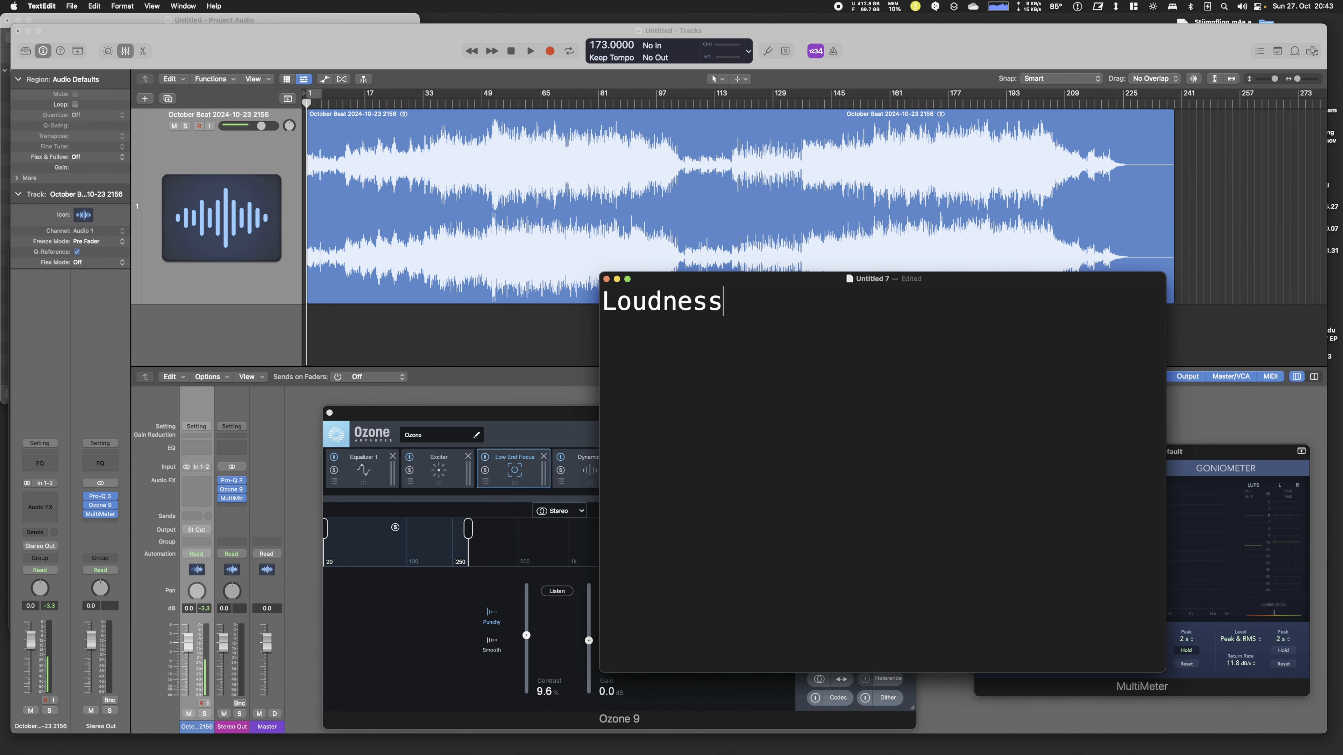
# - Add indented lines "Compression" and "Limiter" under Loudness, and insert an empty line above the heading
pyautogui.press('Return')
pyautogui.press('Tab')
pyautogui.write('Compression')
pyautogui.press('Return')
pyautogui.press('Tab')
pyautogui.write('Limiter')
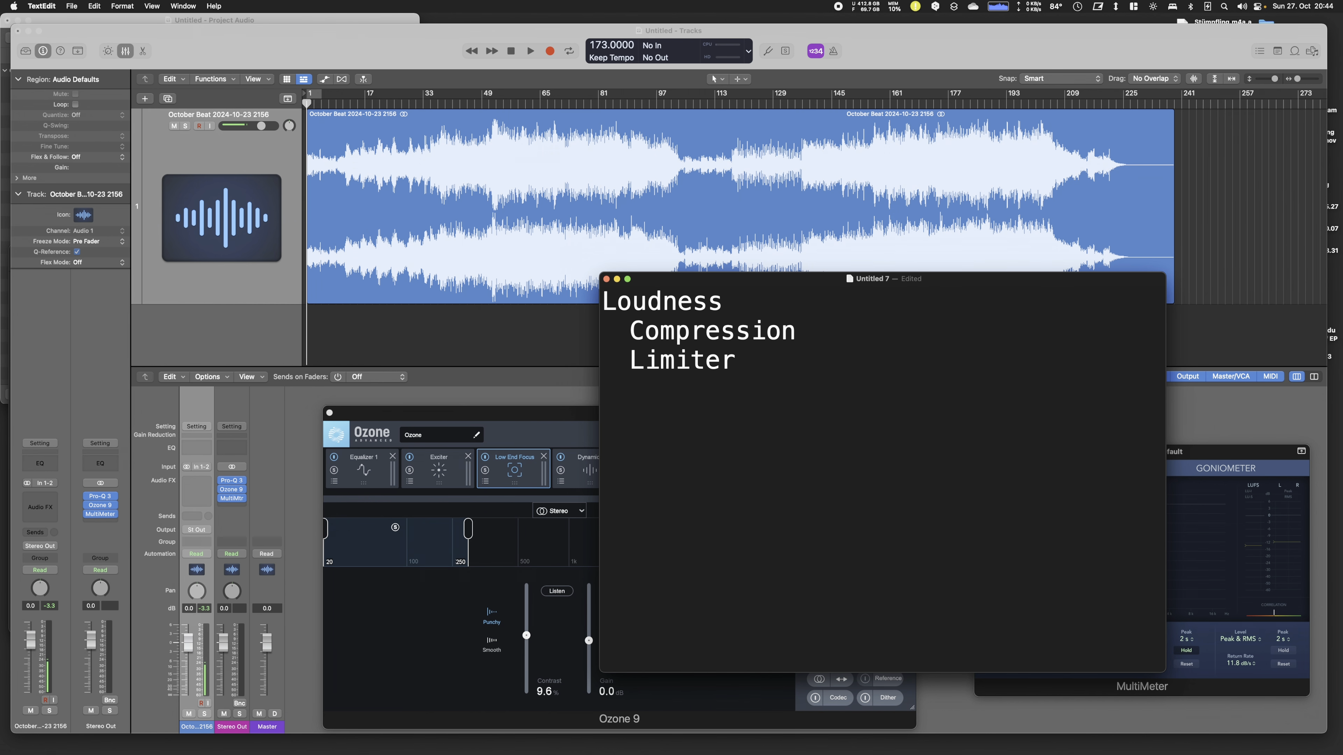
pyautogui.press('super+Up')
pyautogui.press('Return')
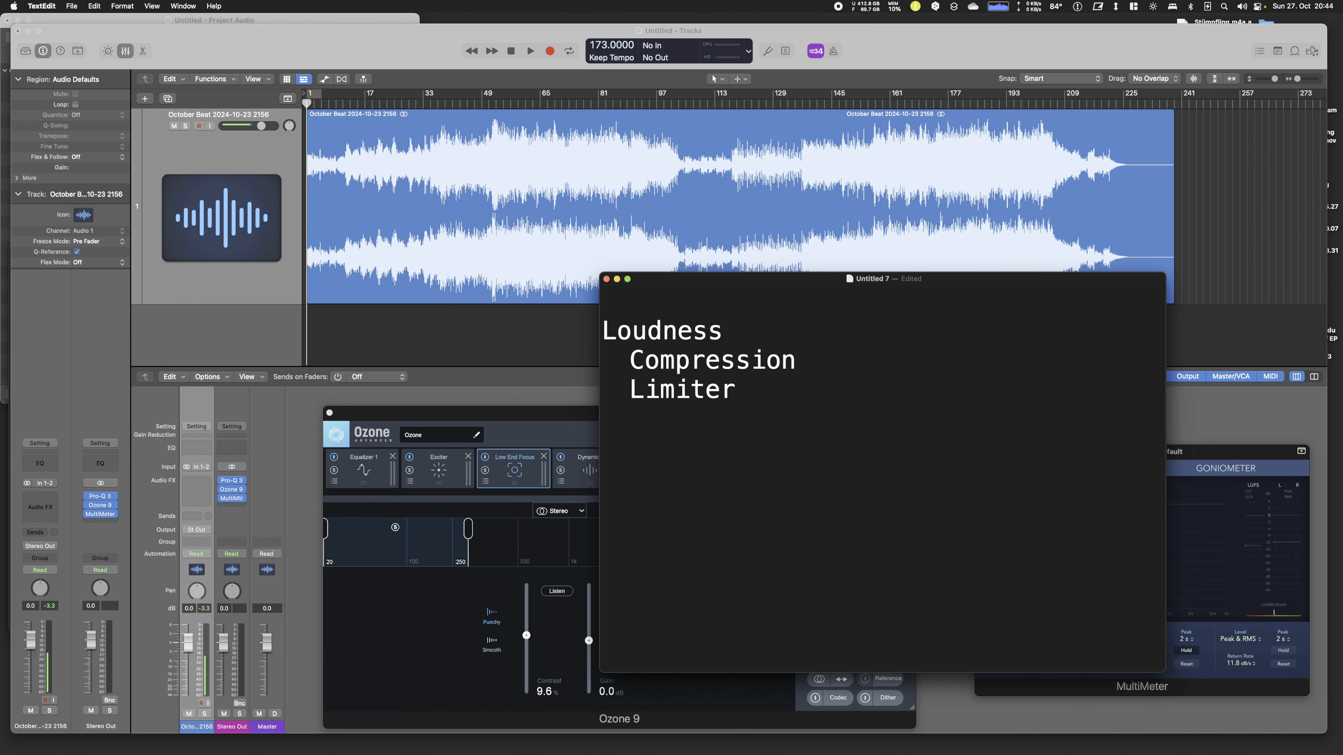
# - Switch to Logic Pro and trim the silent tail off the October Beat region, ending it at about bar 225
pyautogui.click(1243, 258)
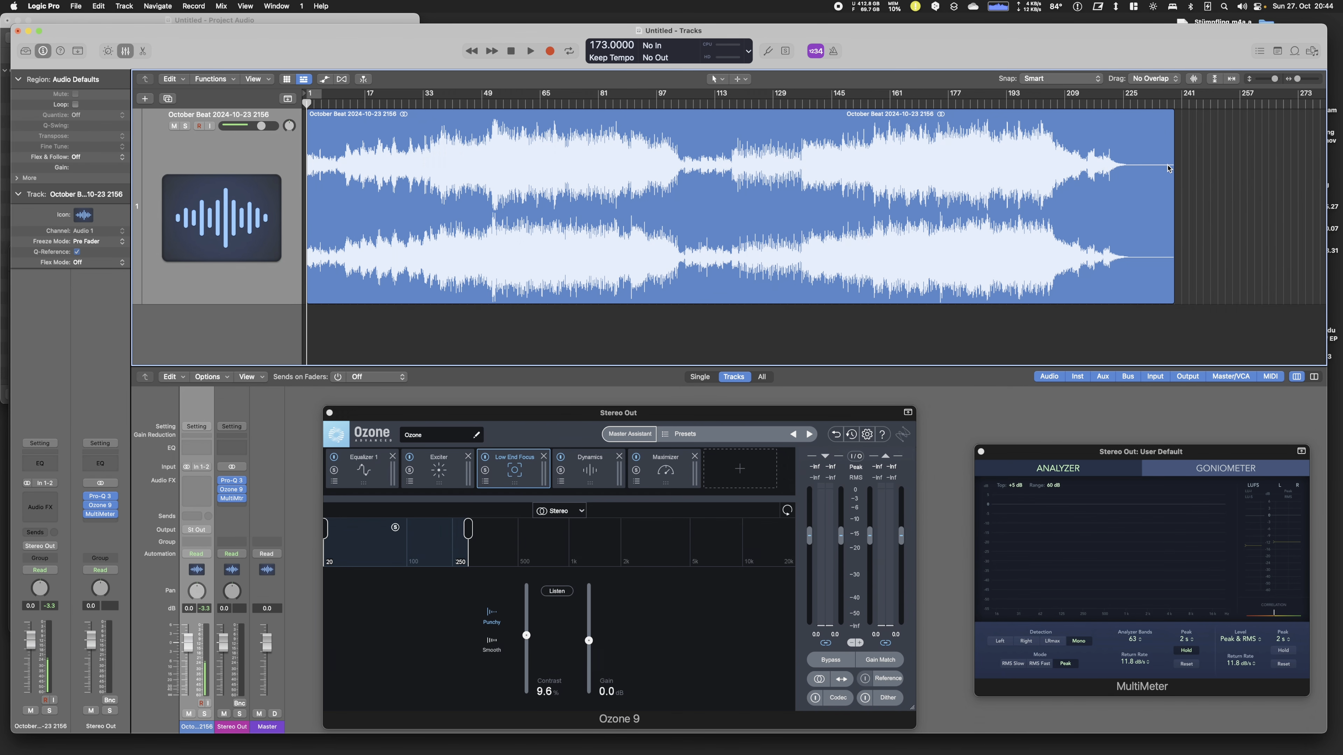
pyautogui.hscroll(3, 1019, 214)
pyautogui.click(1020, 214)
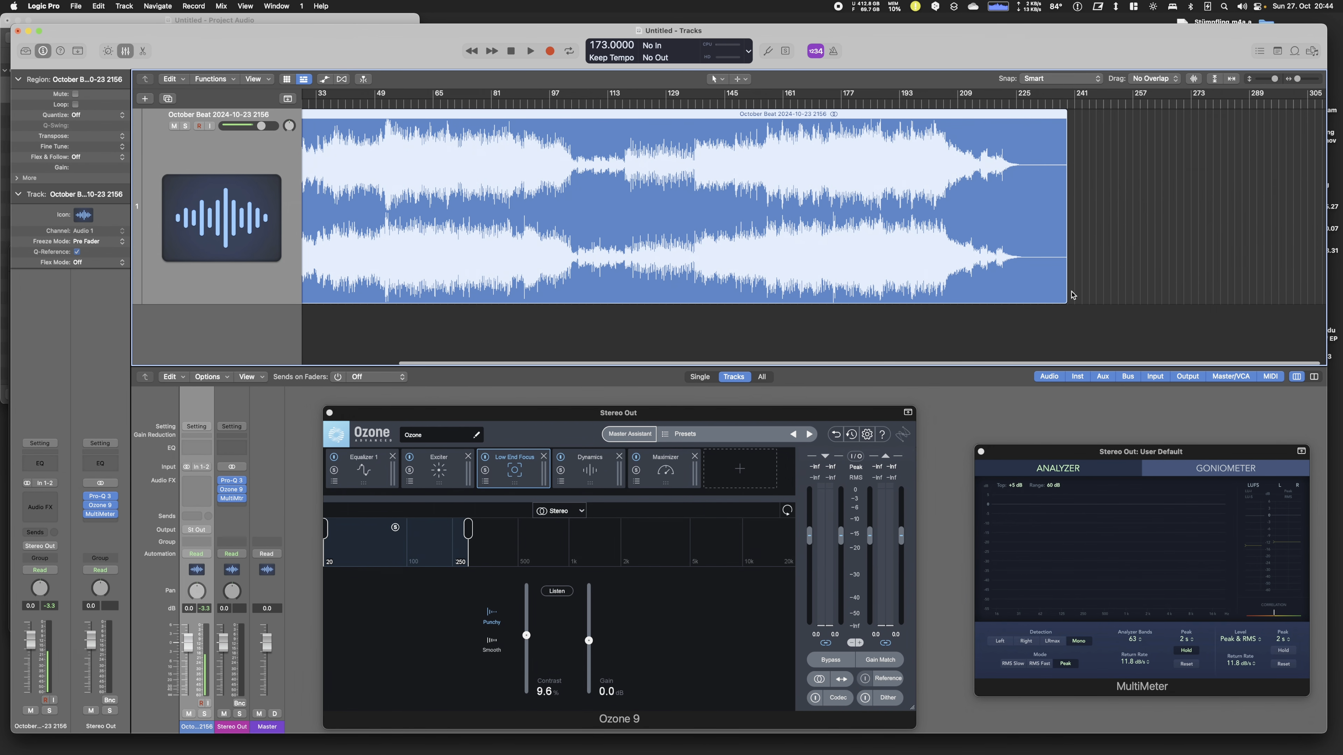
pyautogui.moveTo(1065, 296); pyautogui.dragTo(1026, 300)
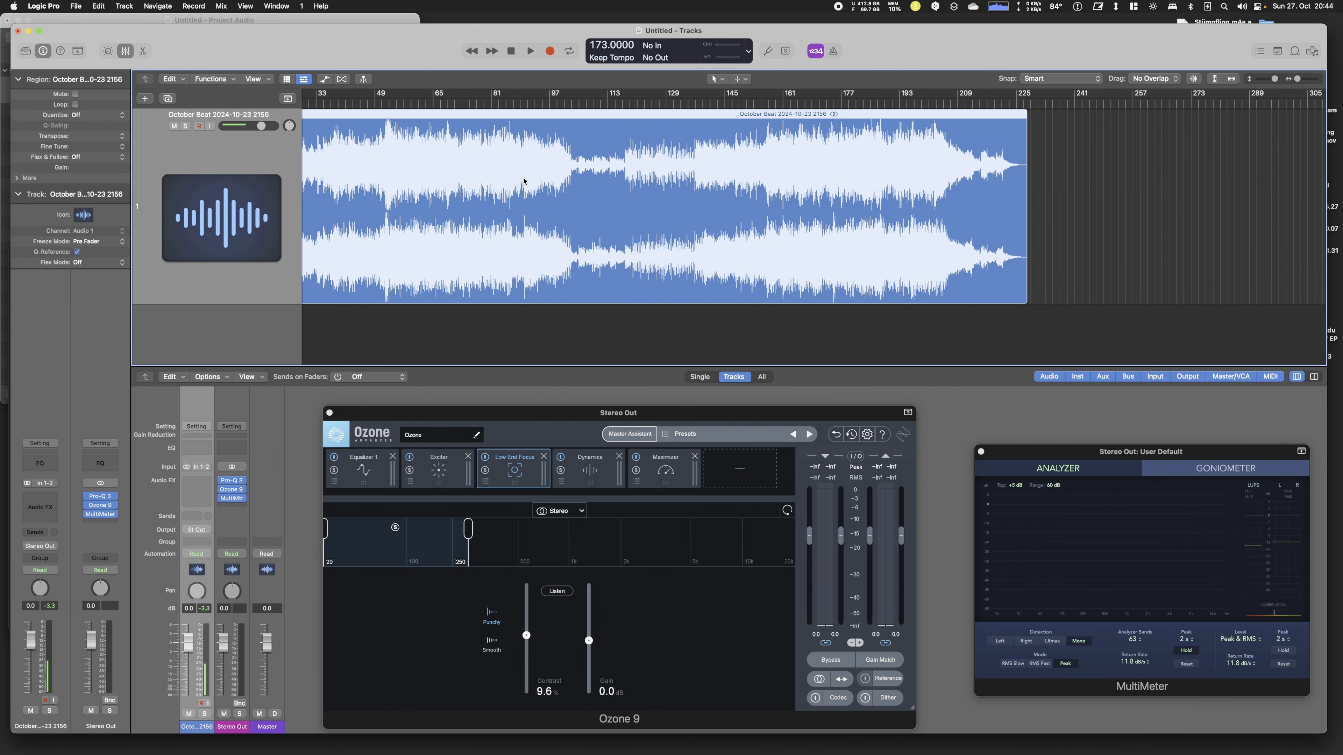
# - Reveal the region's additional parameters and set its fade-out to 2,000
pyautogui.click(17, 178)
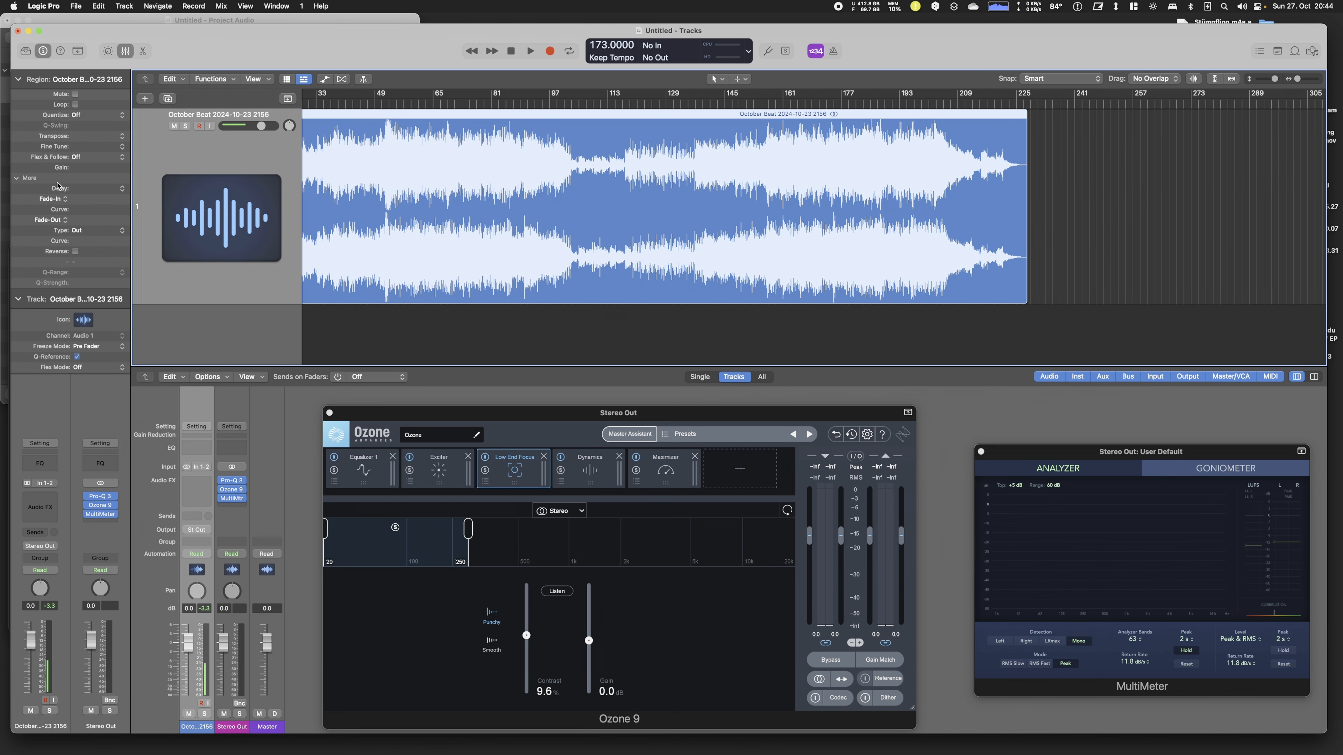
pyautogui.doubleClick(85, 219)
pyautogui.press('Return')
# - Move the project end marker to the end of the trimmed region
pyautogui.hscroll(2, 1127, 149)
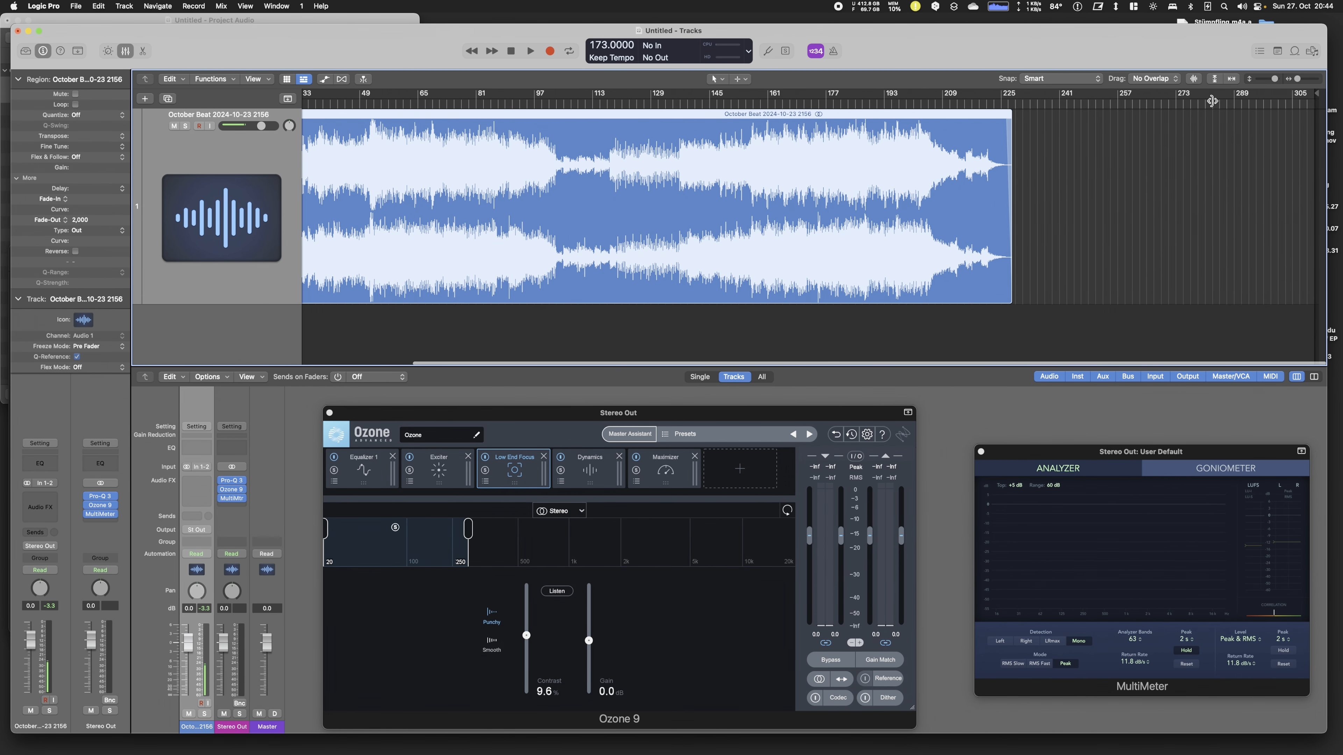
pyautogui.hscroll(-1, 1212, 100)
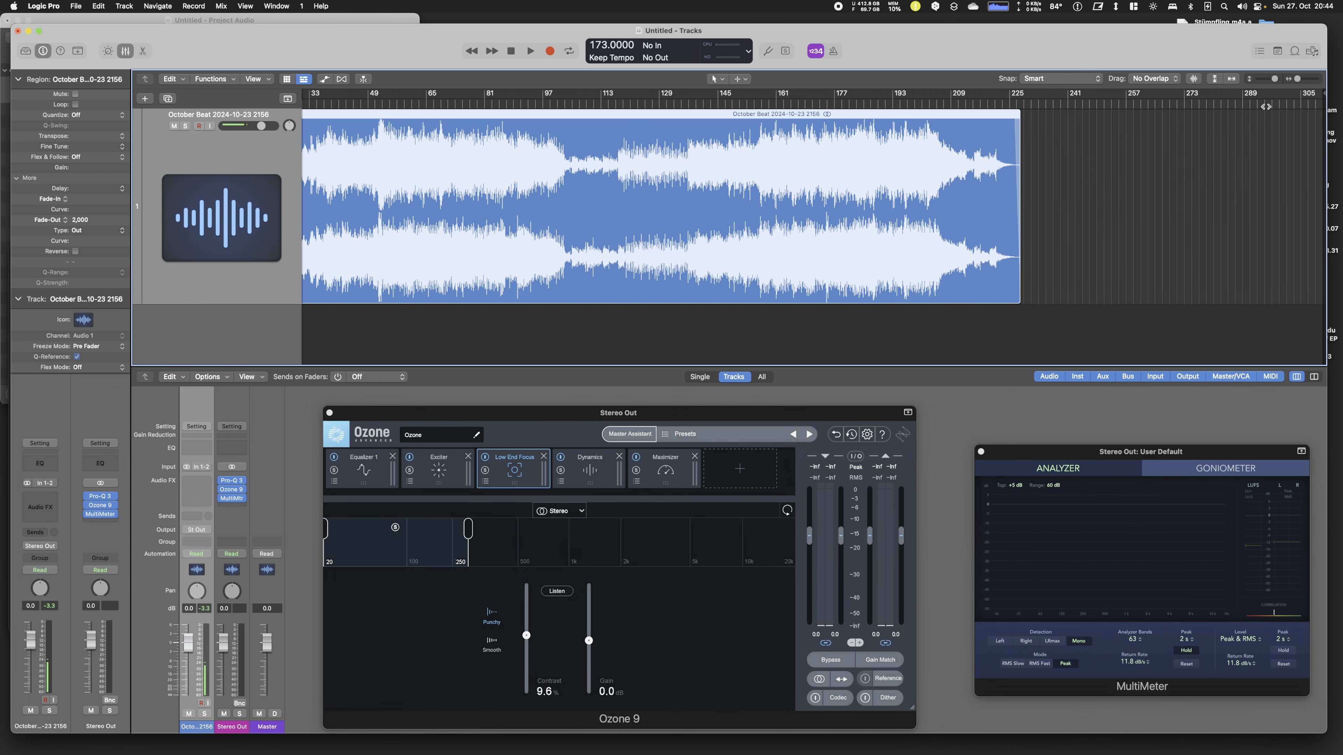
pyautogui.hscroll(1, 1265, 107)
pyautogui.moveTo(1322, 95); pyautogui.dragTo(1004, 99)
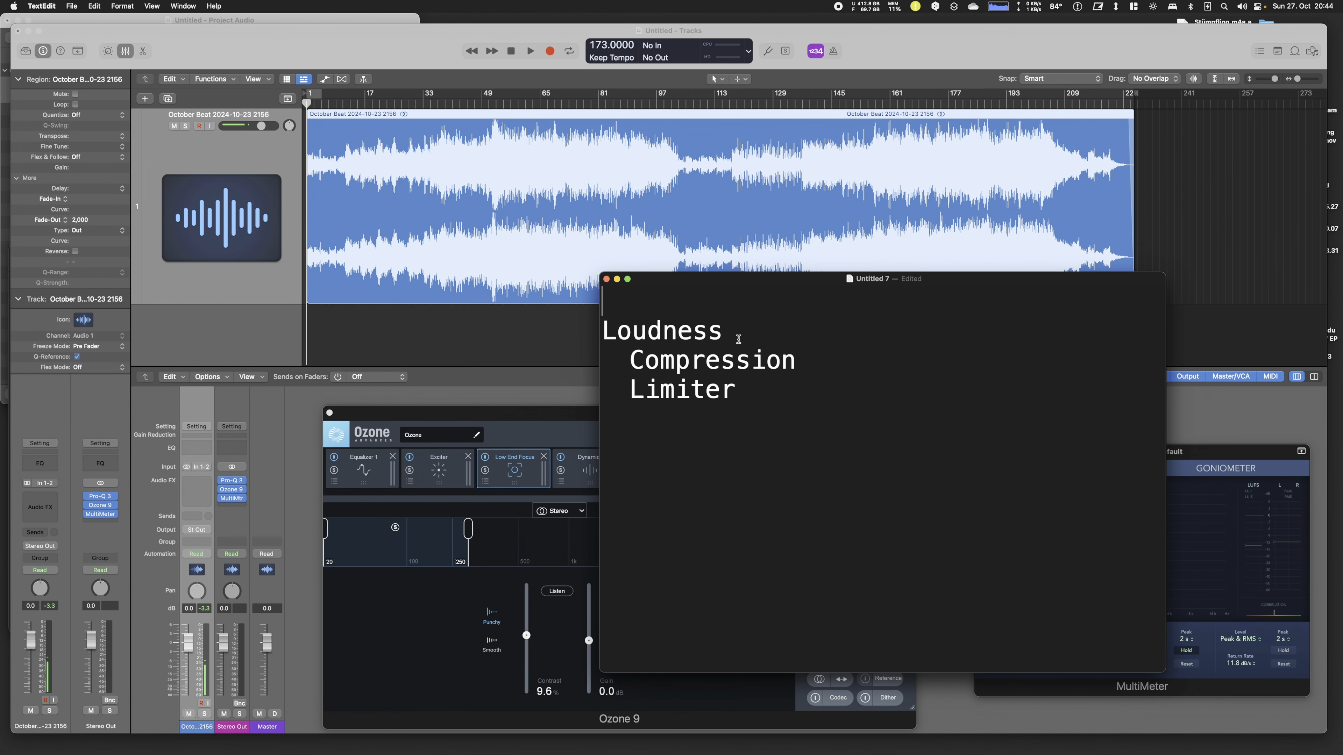
# - Switch to the TextEdit note and add "Technical Requirements" with an indented "Fade Out" above Loudness
pyautogui.write('Technical')
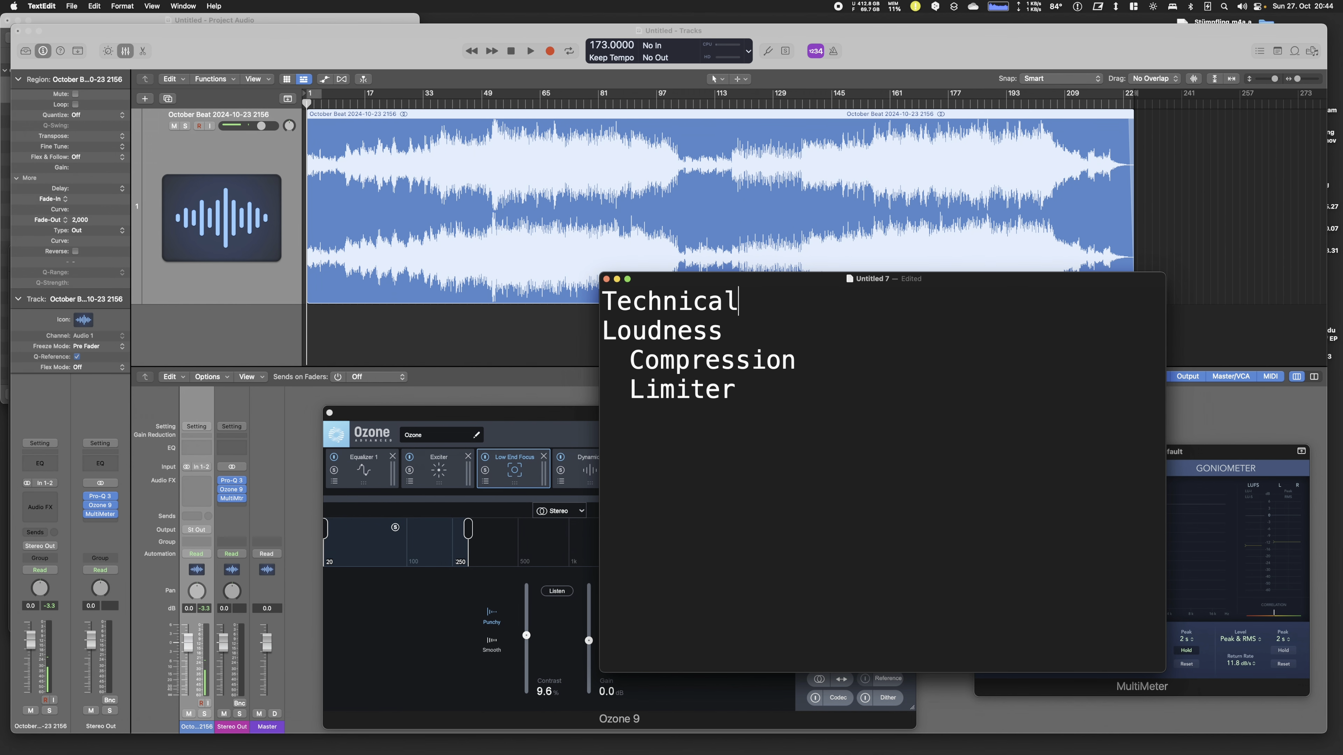
pyautogui.write(' Requirements')
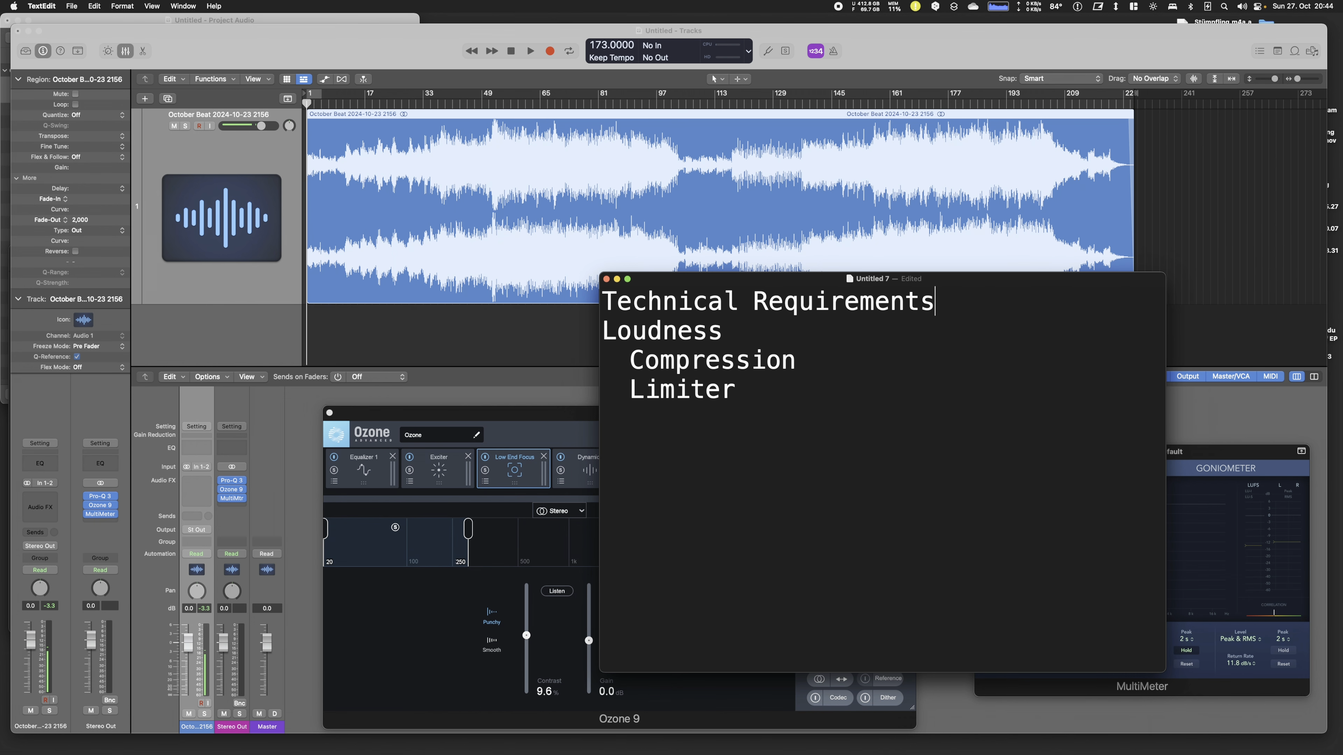
pyautogui.press('Return')
pyautogui.press('Tab')
pyautogui.write('Fade Out')
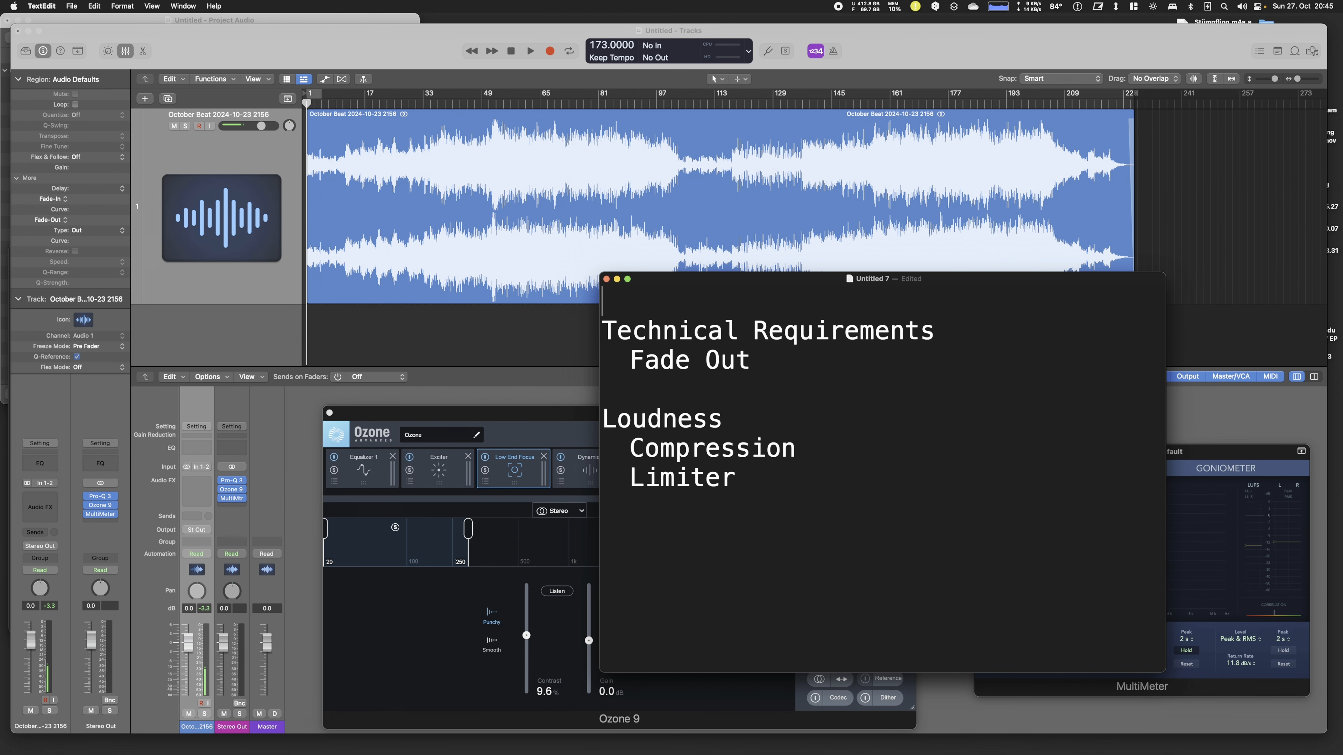
# - Add the heading "Analysis" at the start of the note with an indented line "EQ-courve"
pyautogui.write('Analysis+')
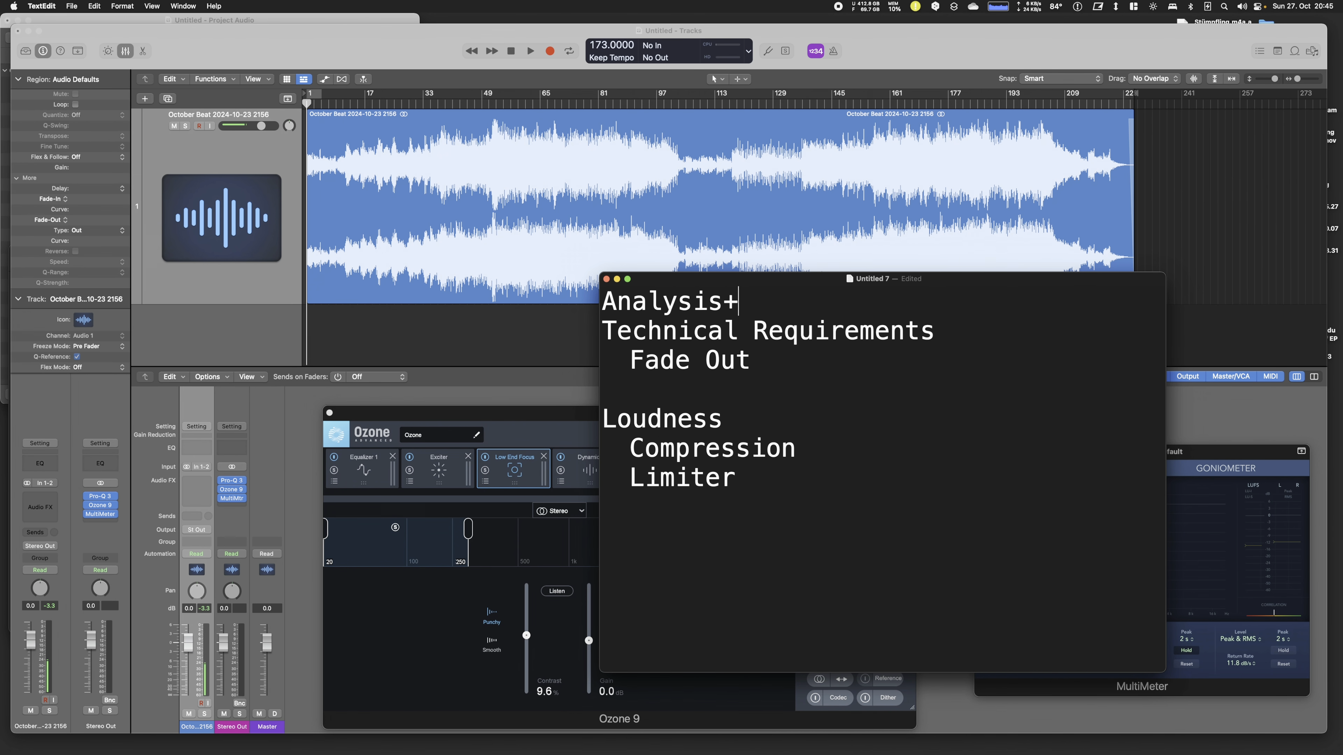
pyautogui.press('BackSpace')
pyautogui.press('Return')
pyautogui.press('Tab')
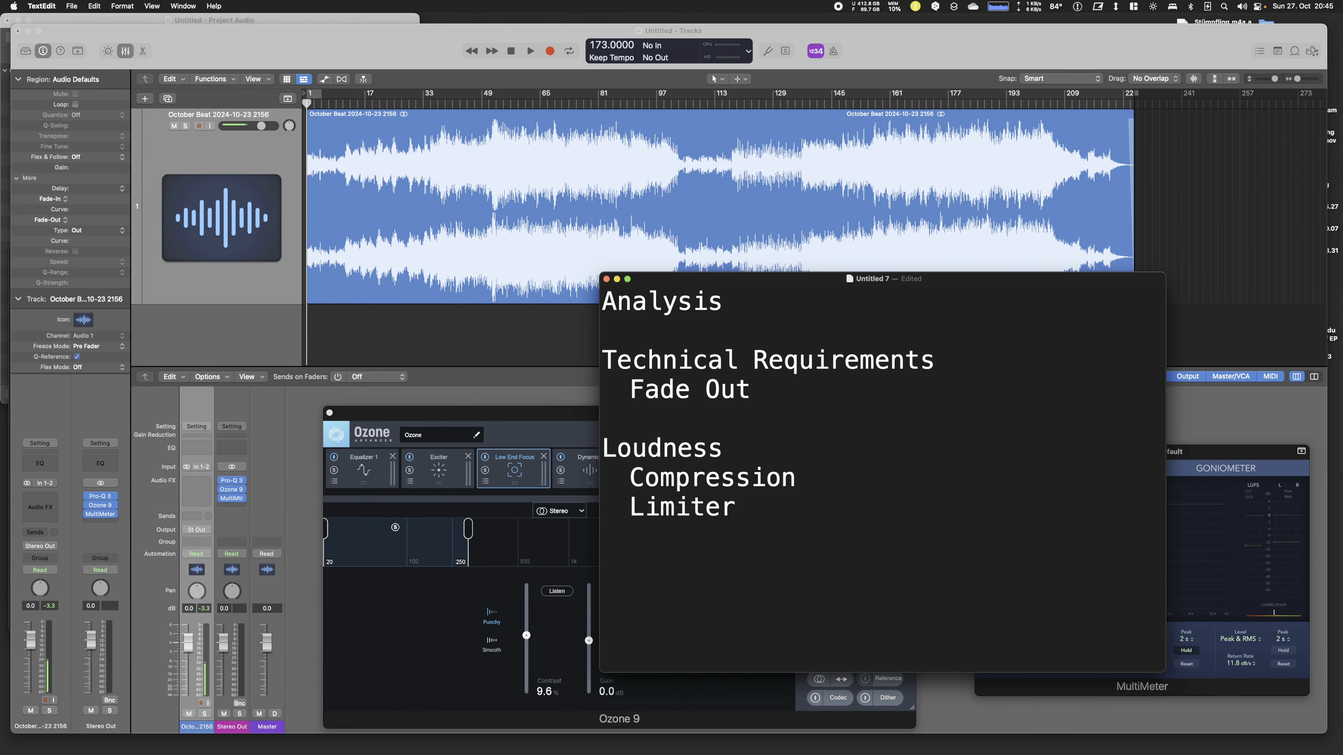
pyautogui.write('EQ-courve')
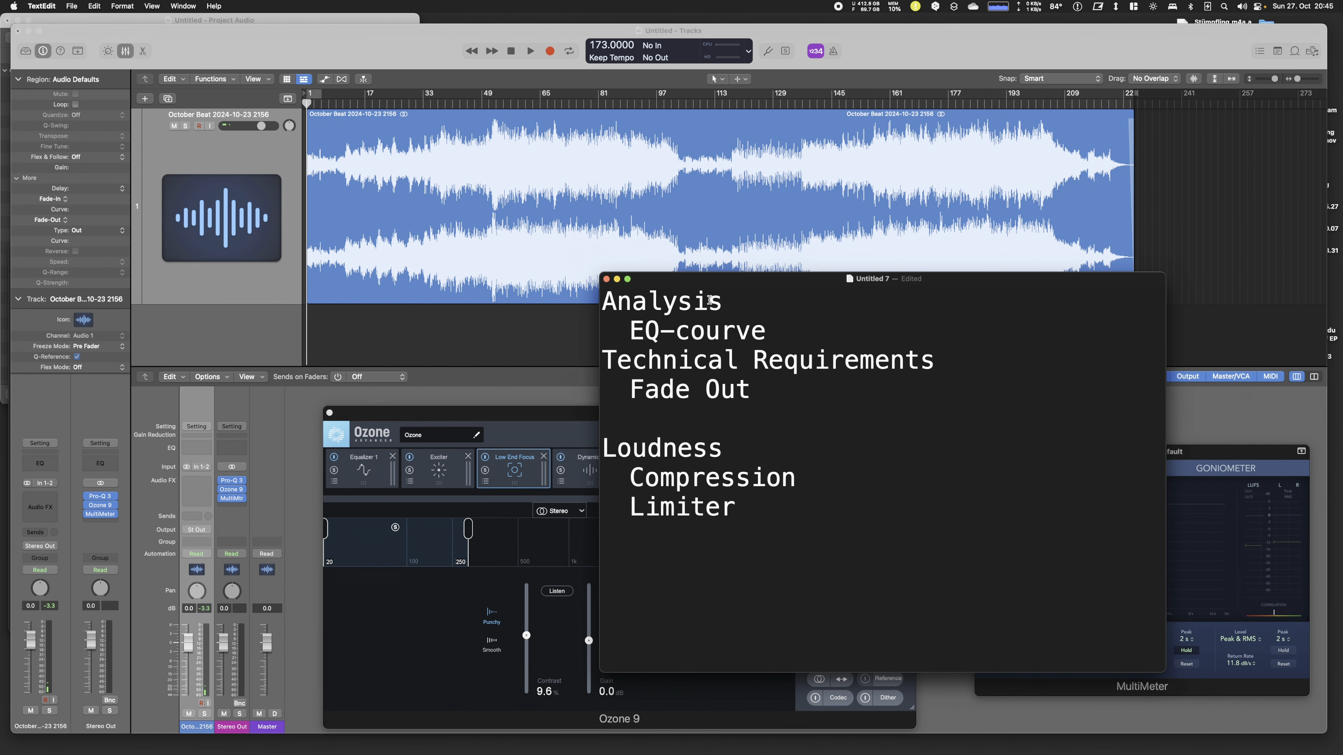
# - Replace "EQ" with "Multimeter" in the Analysis entry and add "Bass dB-level -> my reference" below it, followed by an empty line
pyautogui.moveTo(661, 333); pyautogui.dragTo(630, 337)
pyautogui.write('Multimeter')
pyautogui.press('super+Right')
pyautogui.press('Return')
pyautogui.write('Bass ')
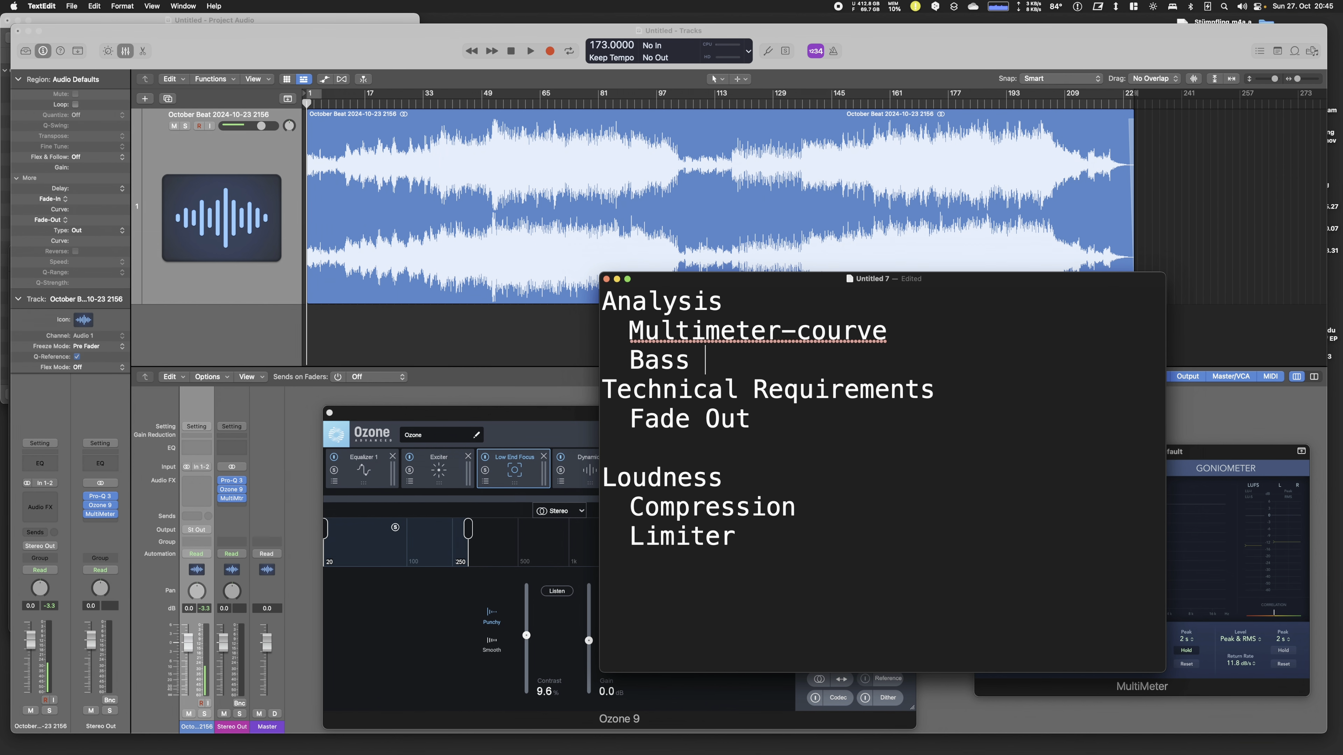
pyautogui.write('dB-level -')
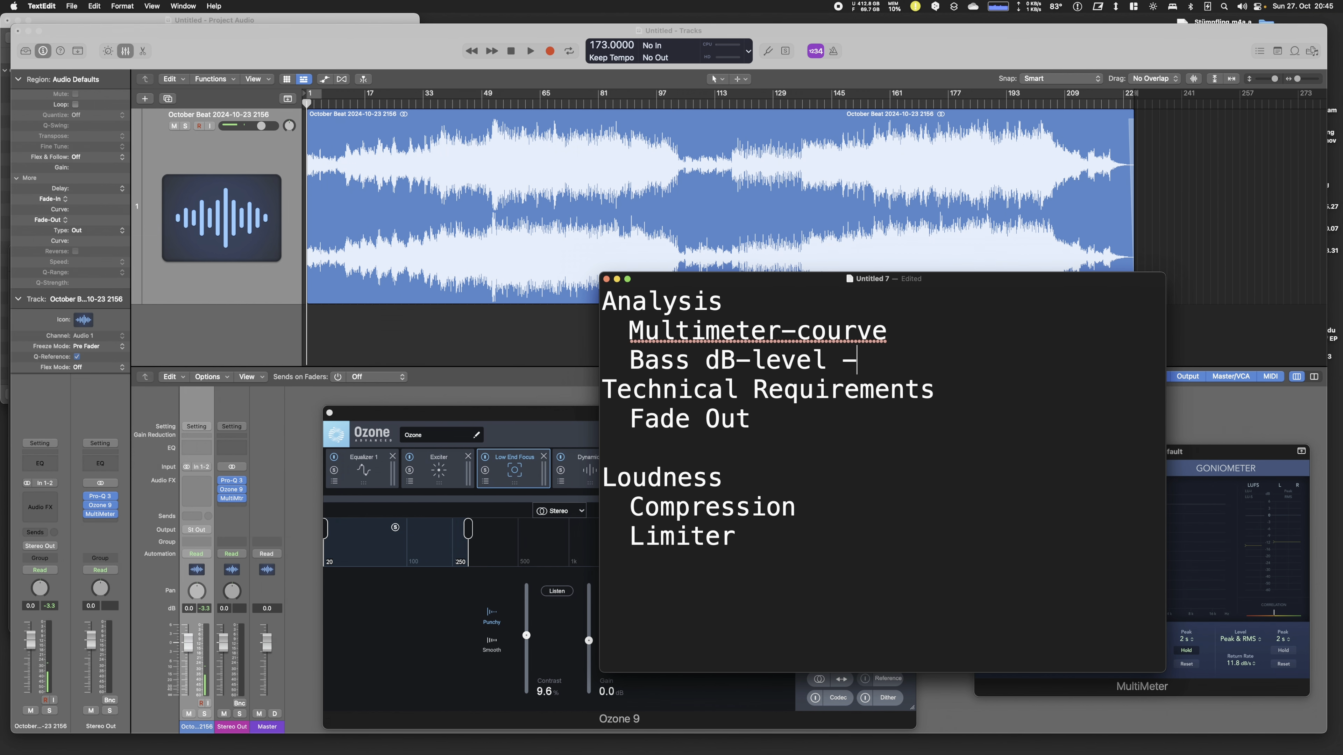
pyautogui.write('> my reference')
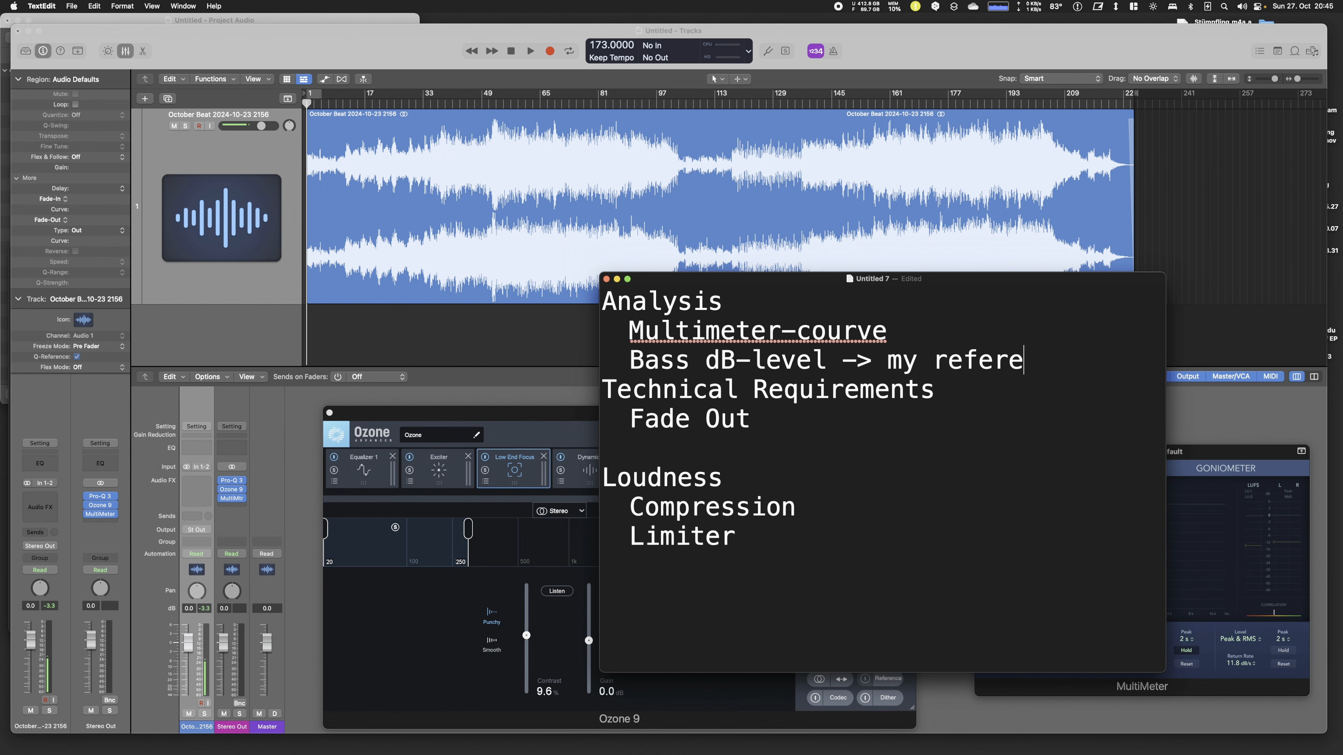
pyautogui.press('Return')
pyautogui.click(722, 343)
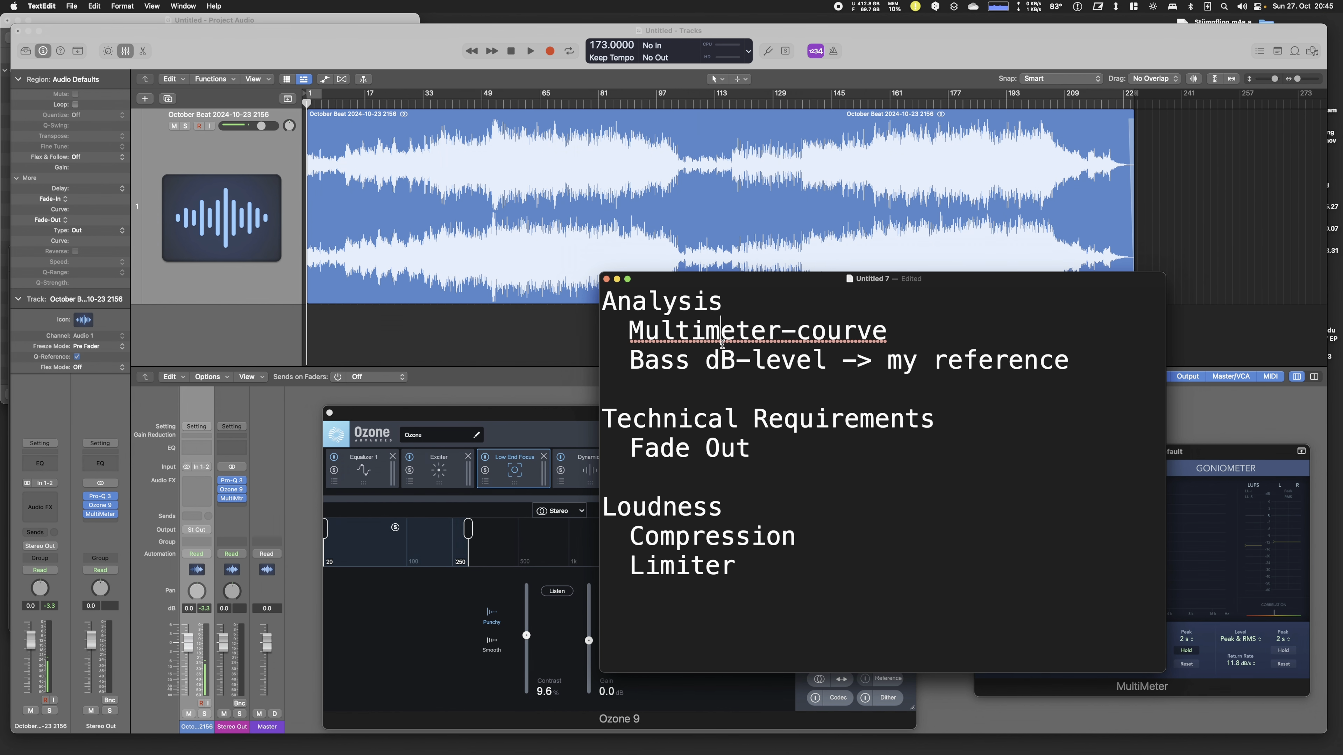
# - Switch to Logic Pro, shift the Ozone 9 window slightly, and show its Dynamics module
pyautogui.click(938, 445)
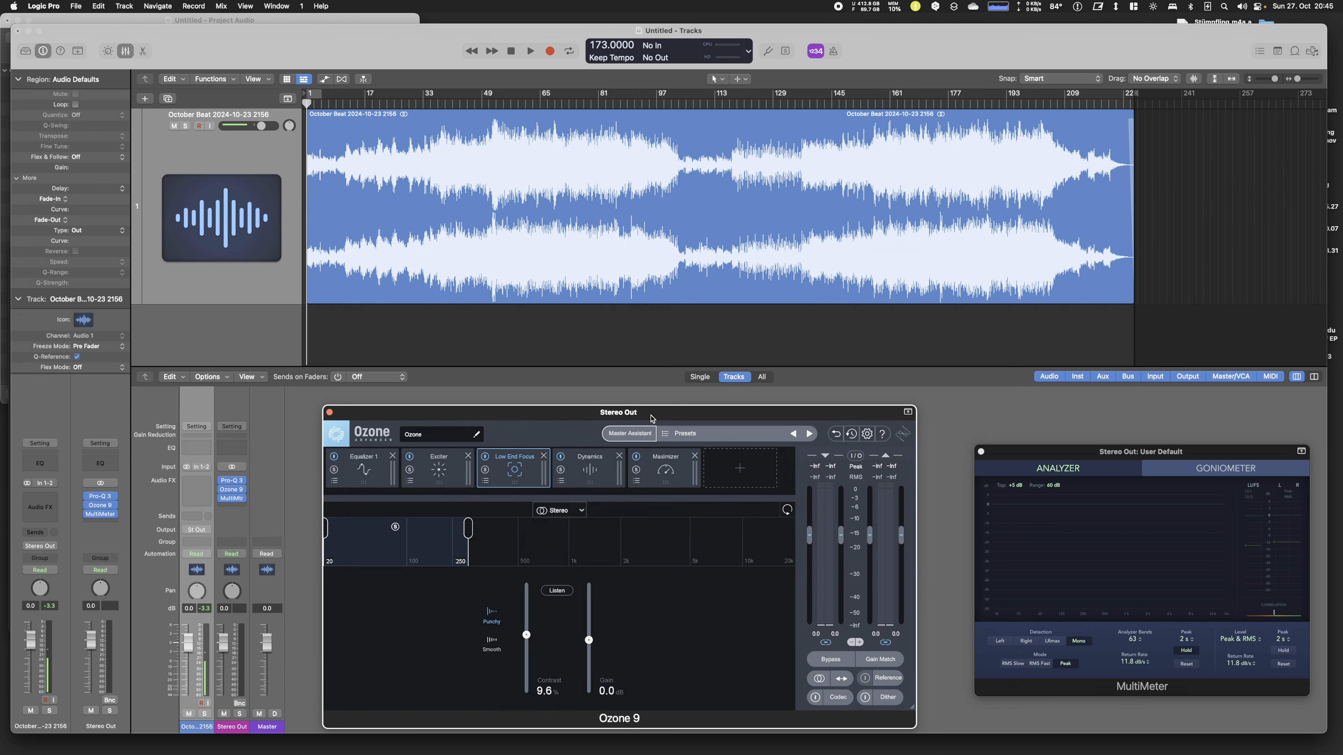
pyautogui.moveTo(652, 418); pyautogui.dragTo(669, 411)
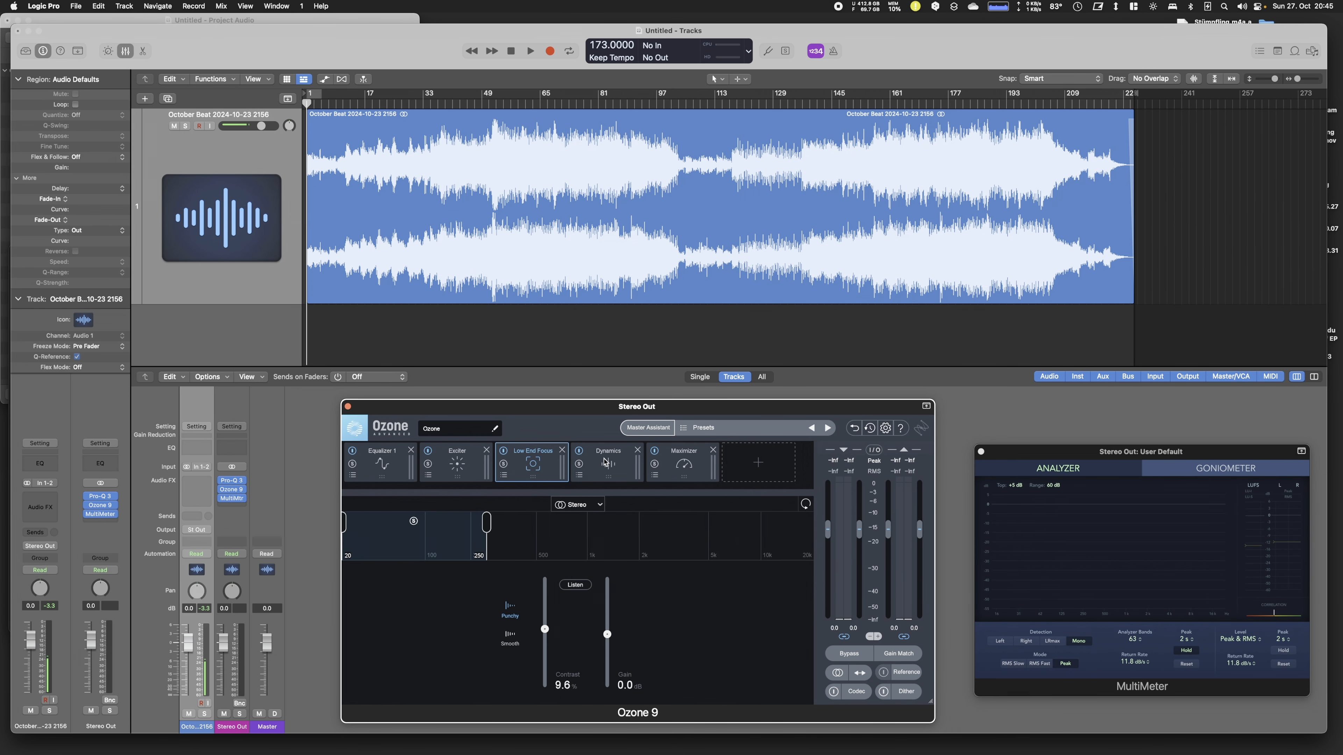
pyautogui.click(665, 472)
pyautogui.click(604, 467)
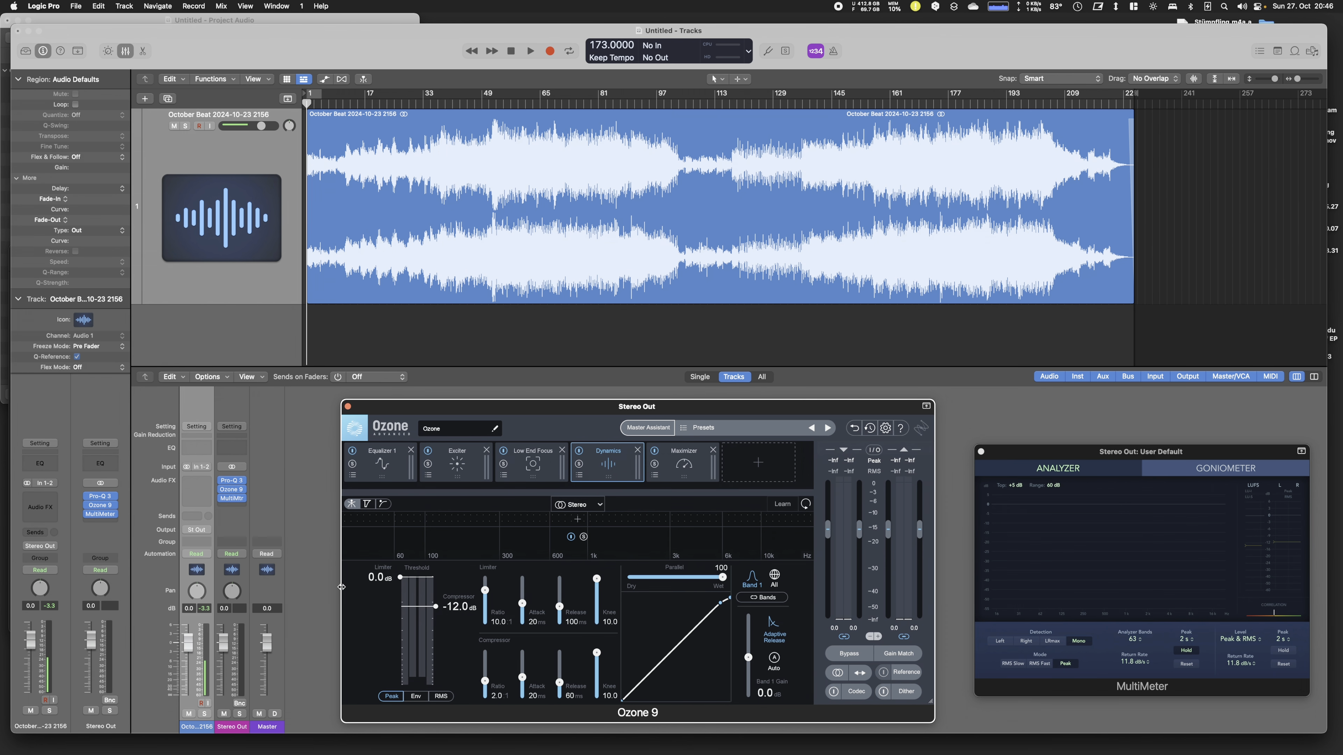
# - Play the track from about bar 50 and set the Dynamics compressor threshold to -7.0 dB
pyautogui.click(491, 102)
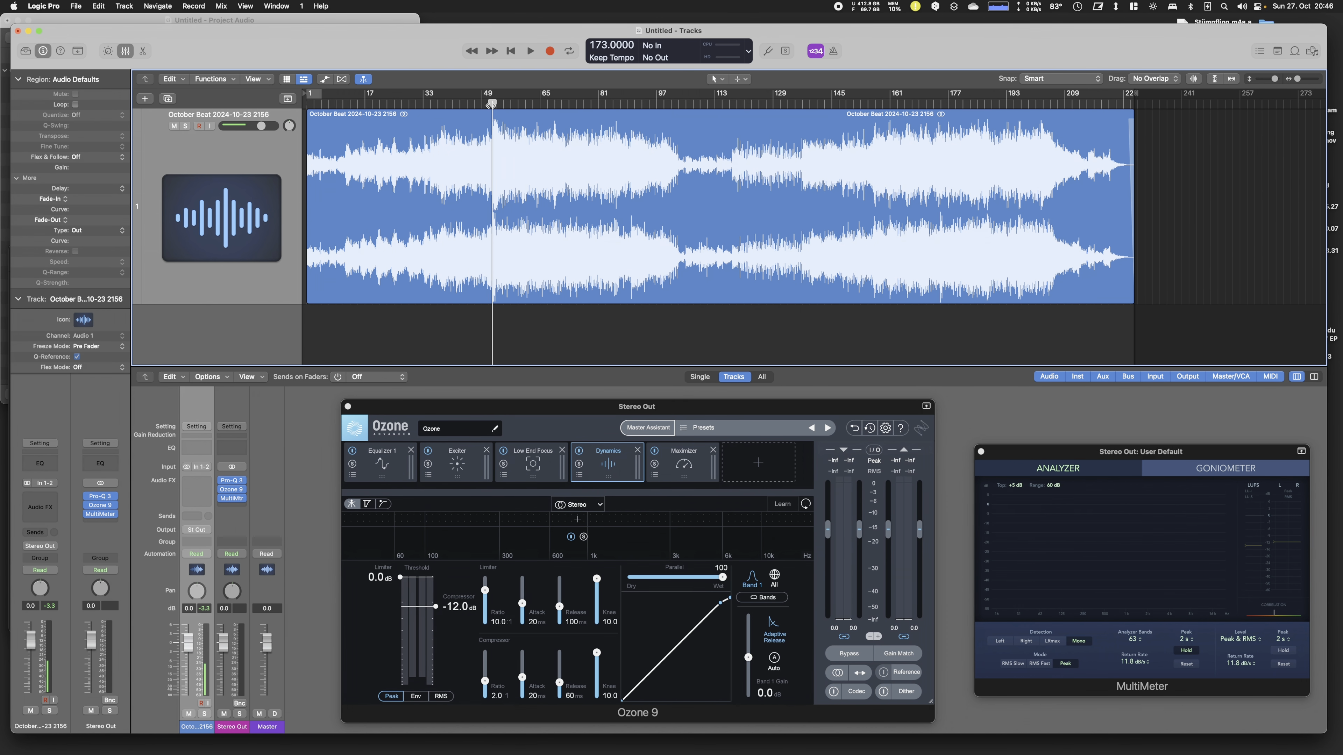
pyautogui.press('space')
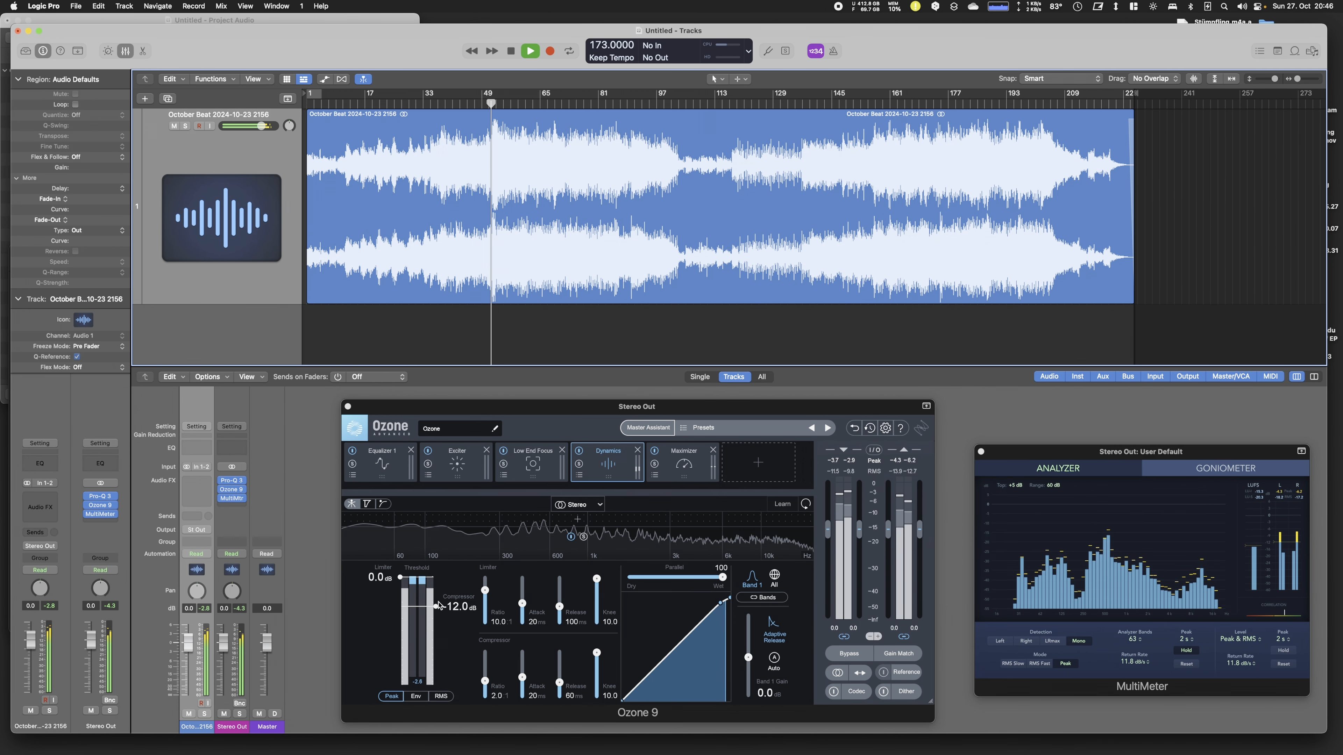
pyautogui.moveTo(435, 606)
pyautogui.mouseDown()
pyautogui.moveTo(438, 588)
pyautogui.moveTo(438, 601)
pyautogui.mouseUp()
pyautogui.press('space')
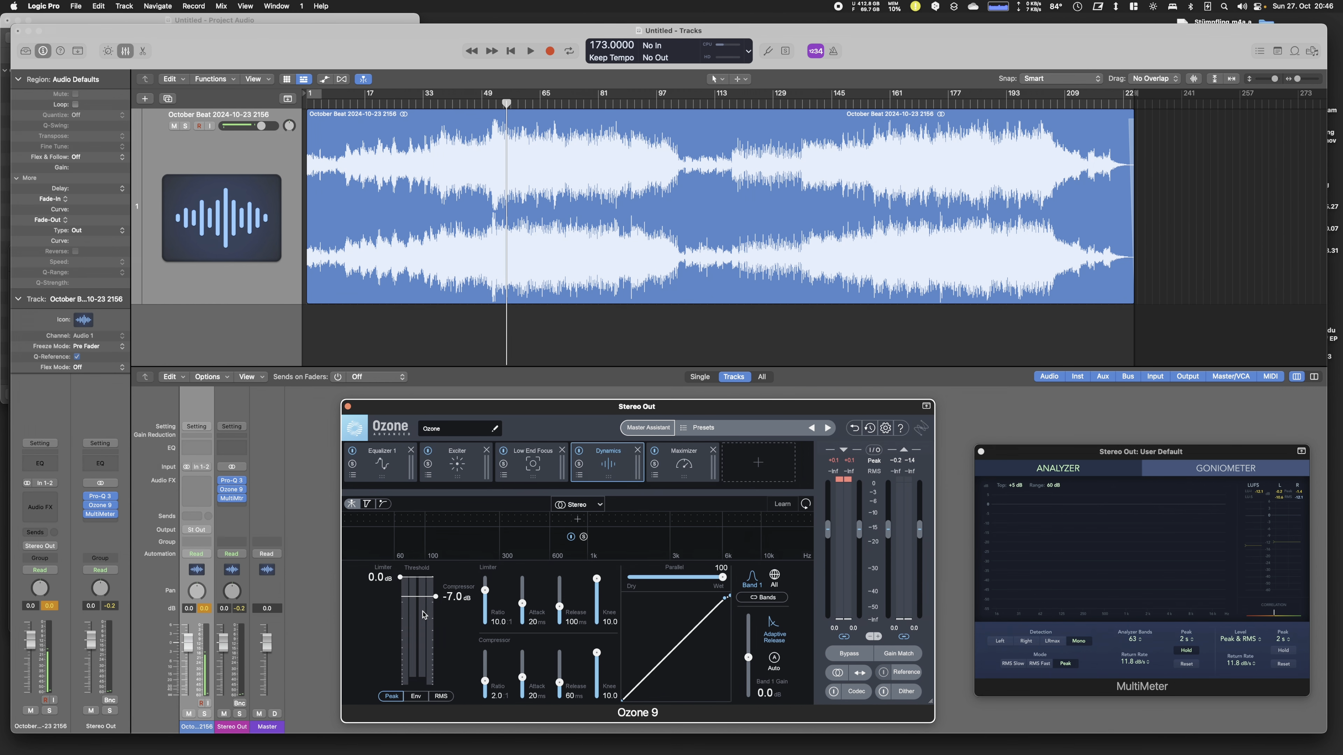
pyautogui.press('space')
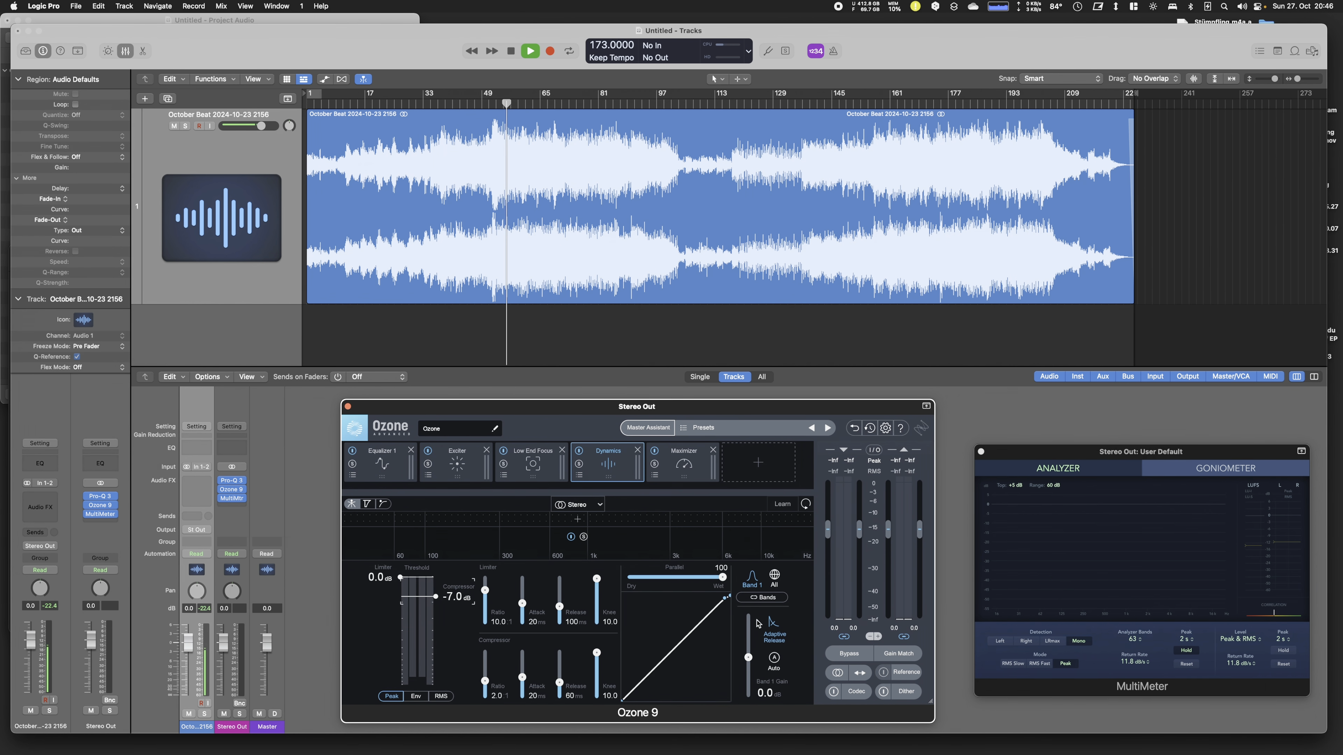
pyautogui.press('space')
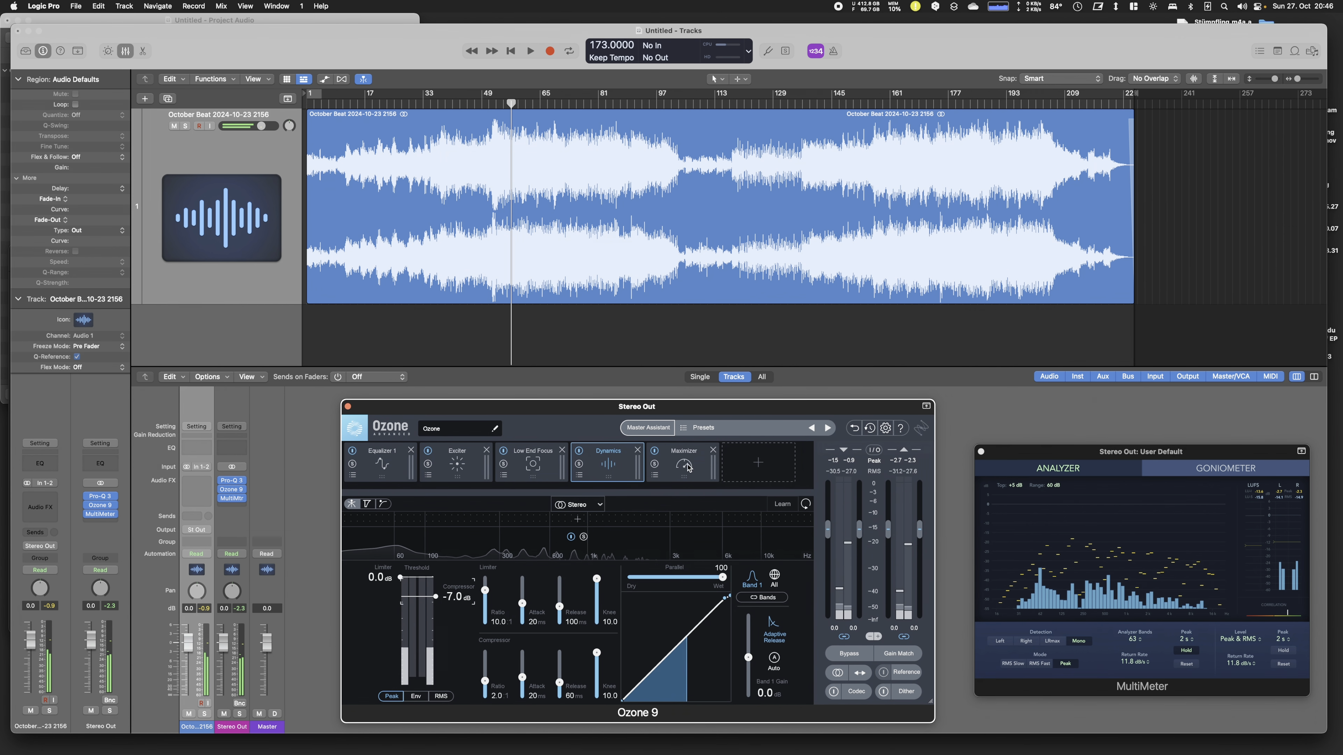
# - Show the Ozone Maximizer module and play a short passage to check the limiting
pyautogui.click(687, 466)
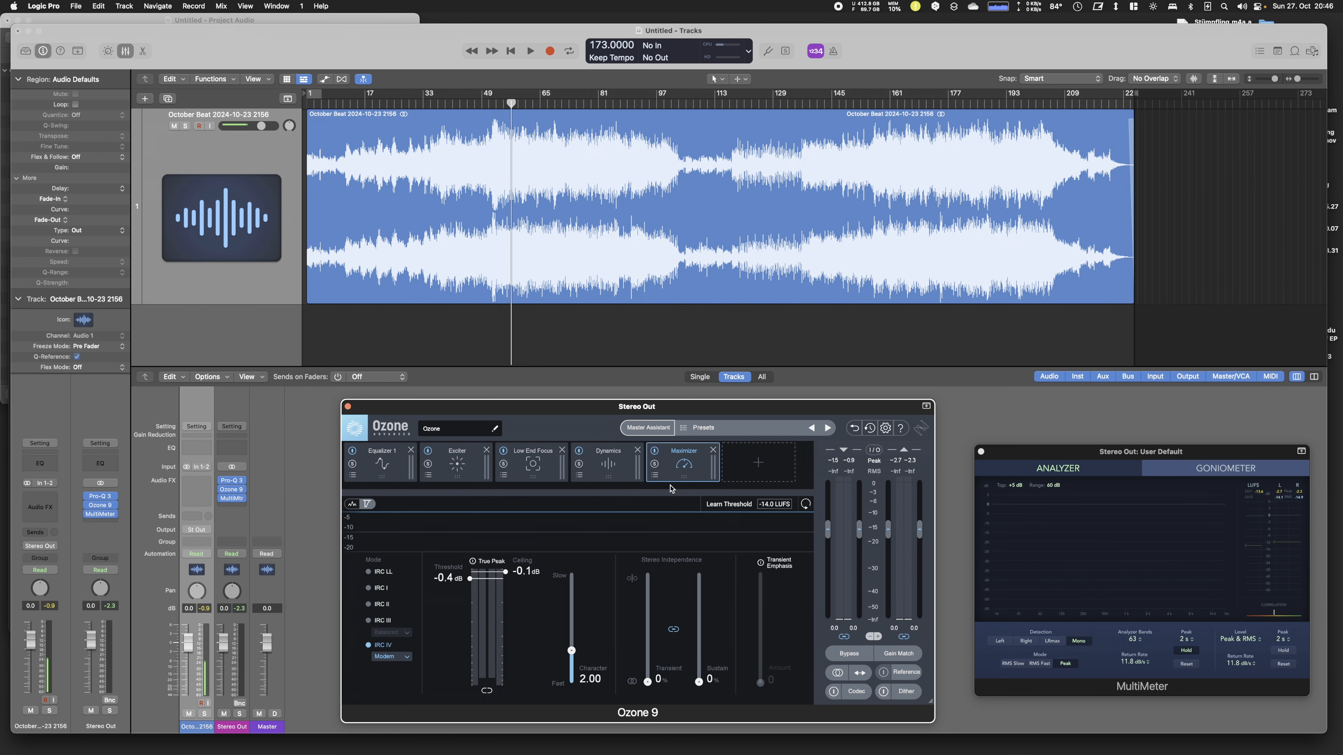
pyautogui.press('space')
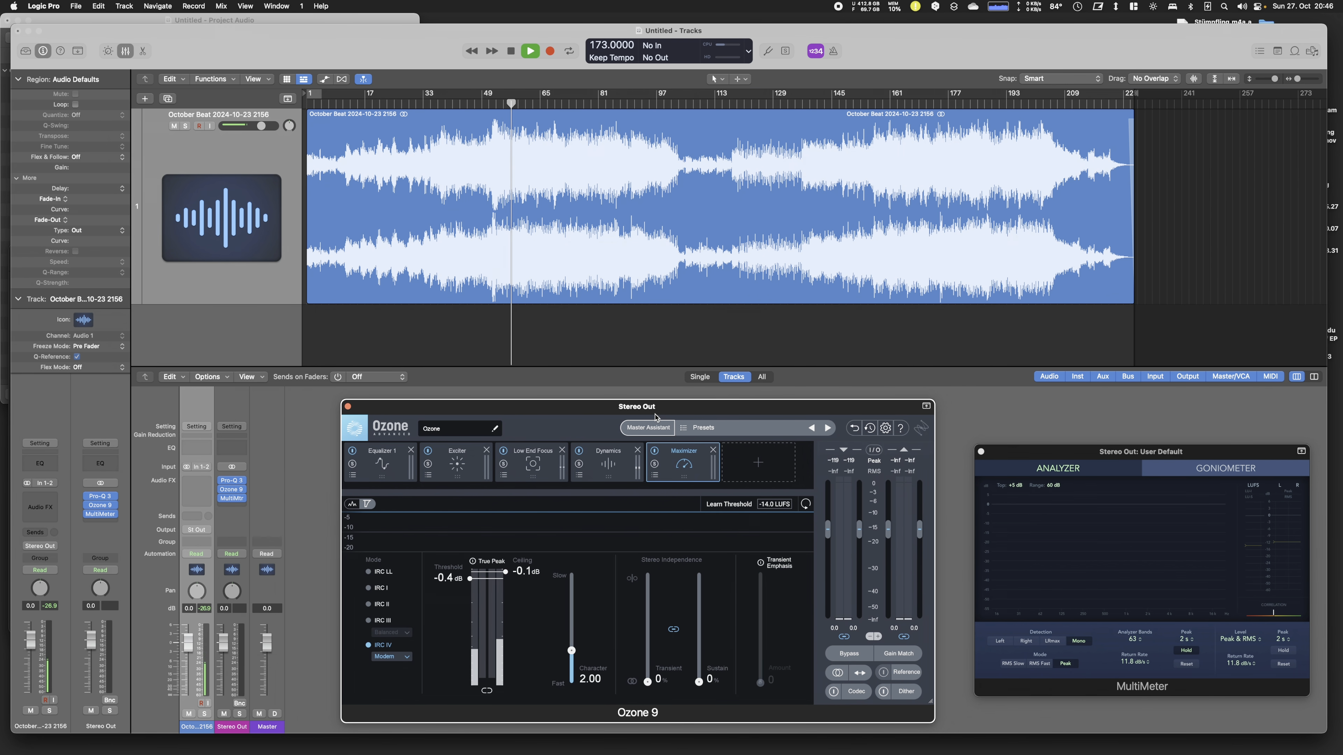
pyautogui.press('space')
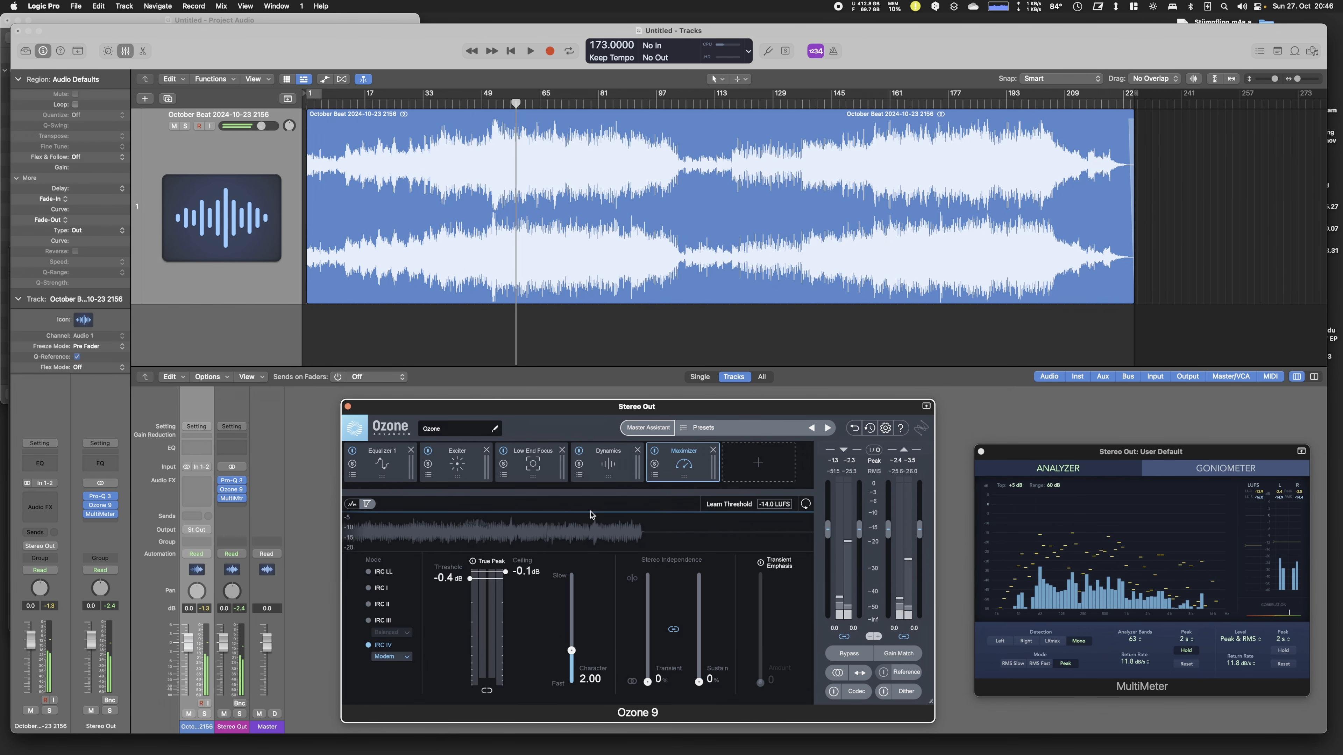
# - Set the Band 1 gain in Ozone's Dynamics module to 4.4 dB during playback and check the limiting in the Maximizer
pyautogui.click(614, 469)
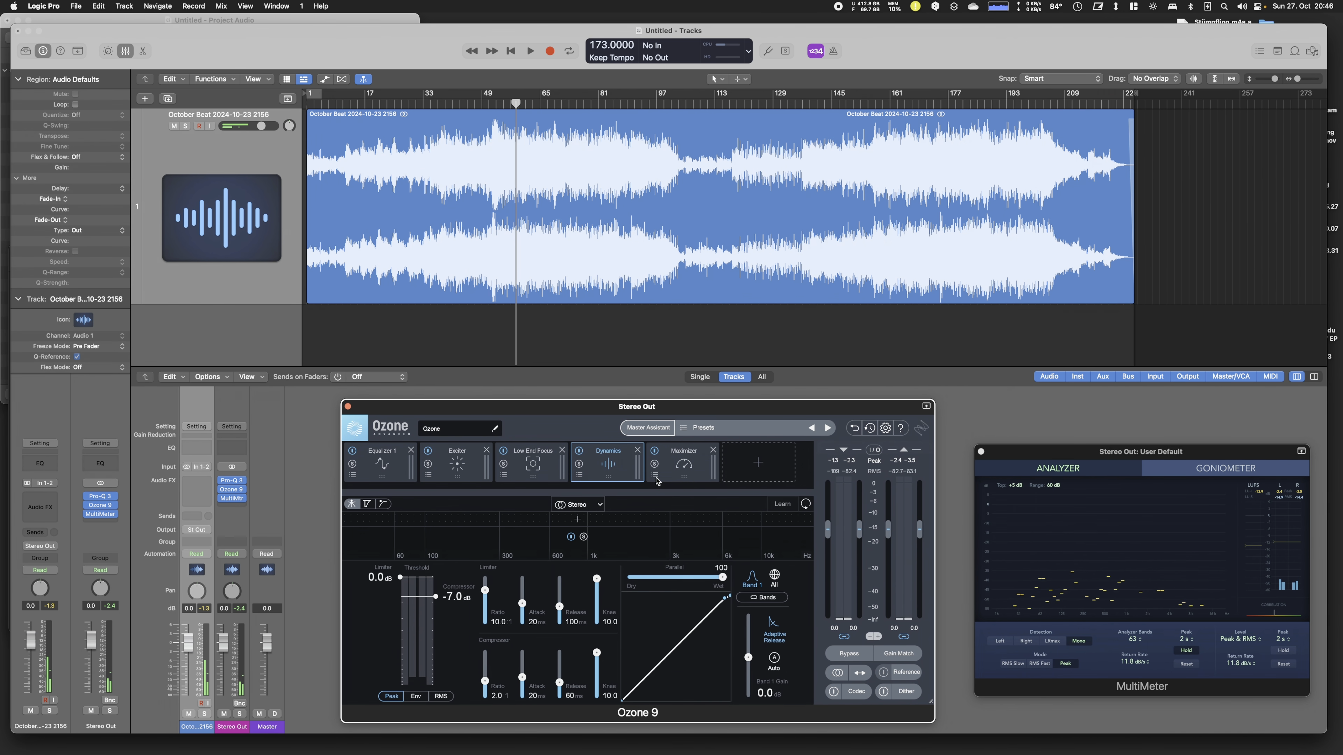
pyautogui.press('space')
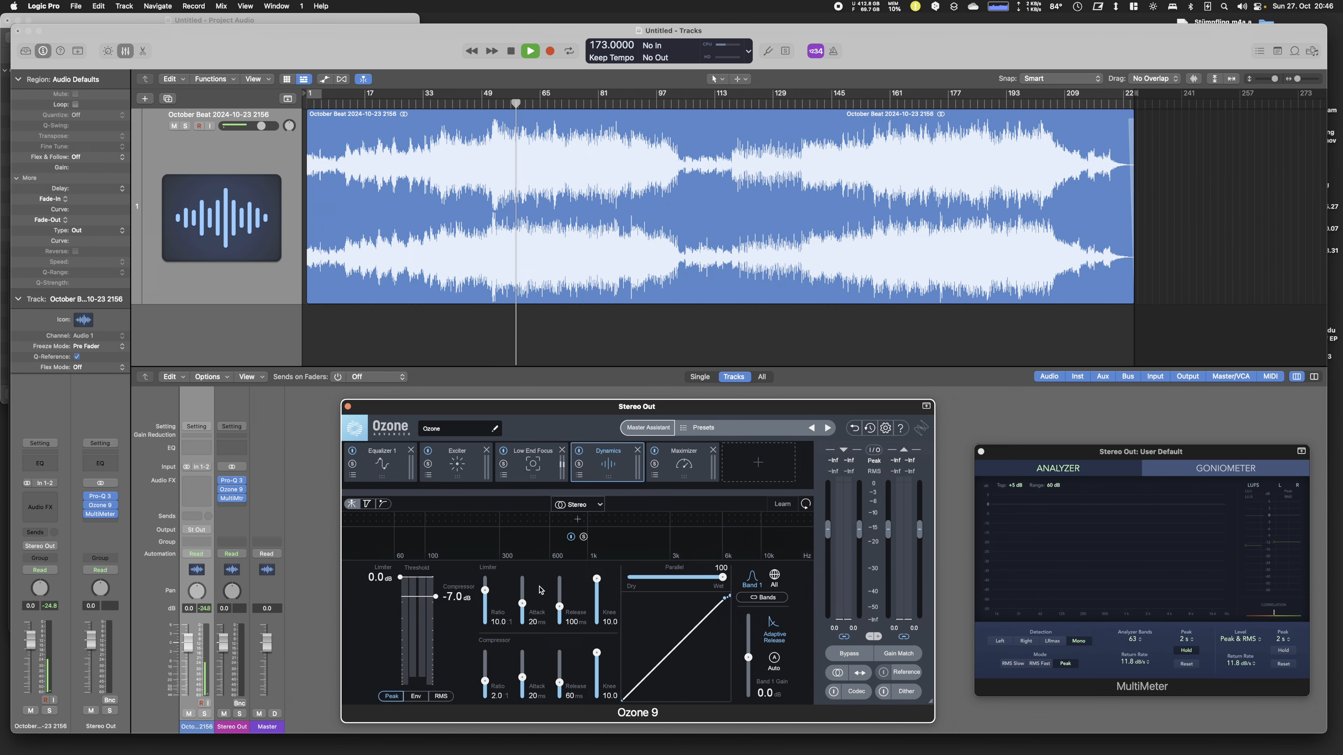
pyautogui.moveTo(748, 662); pyautogui.dragTo(751, 657)
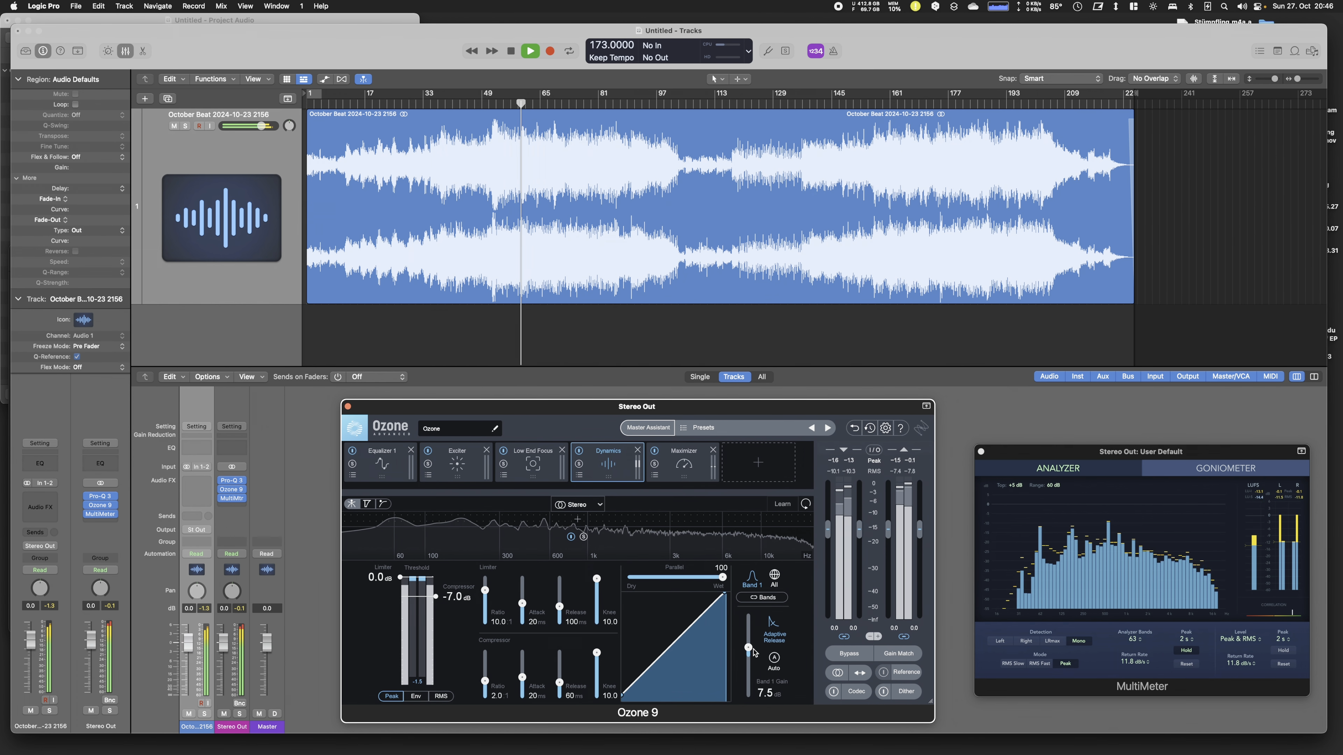
pyautogui.click(684, 461)
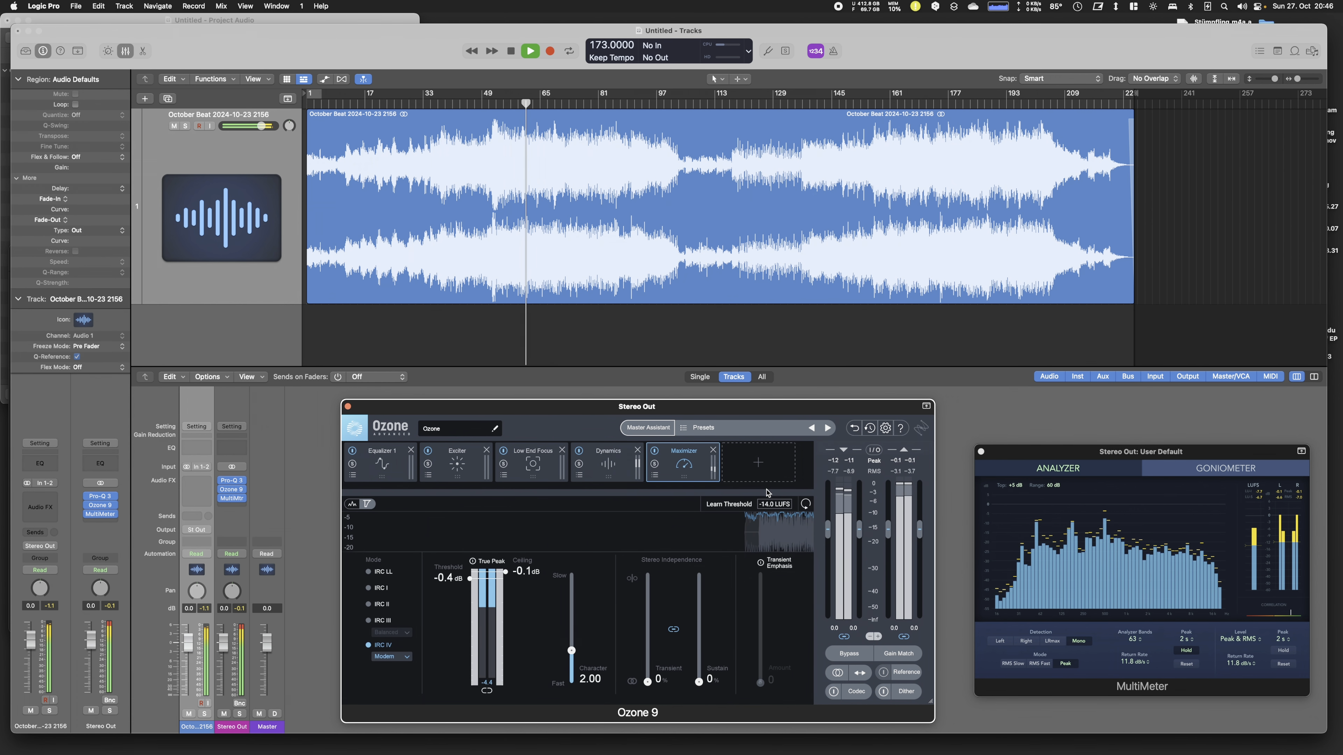
pyautogui.click(608, 463)
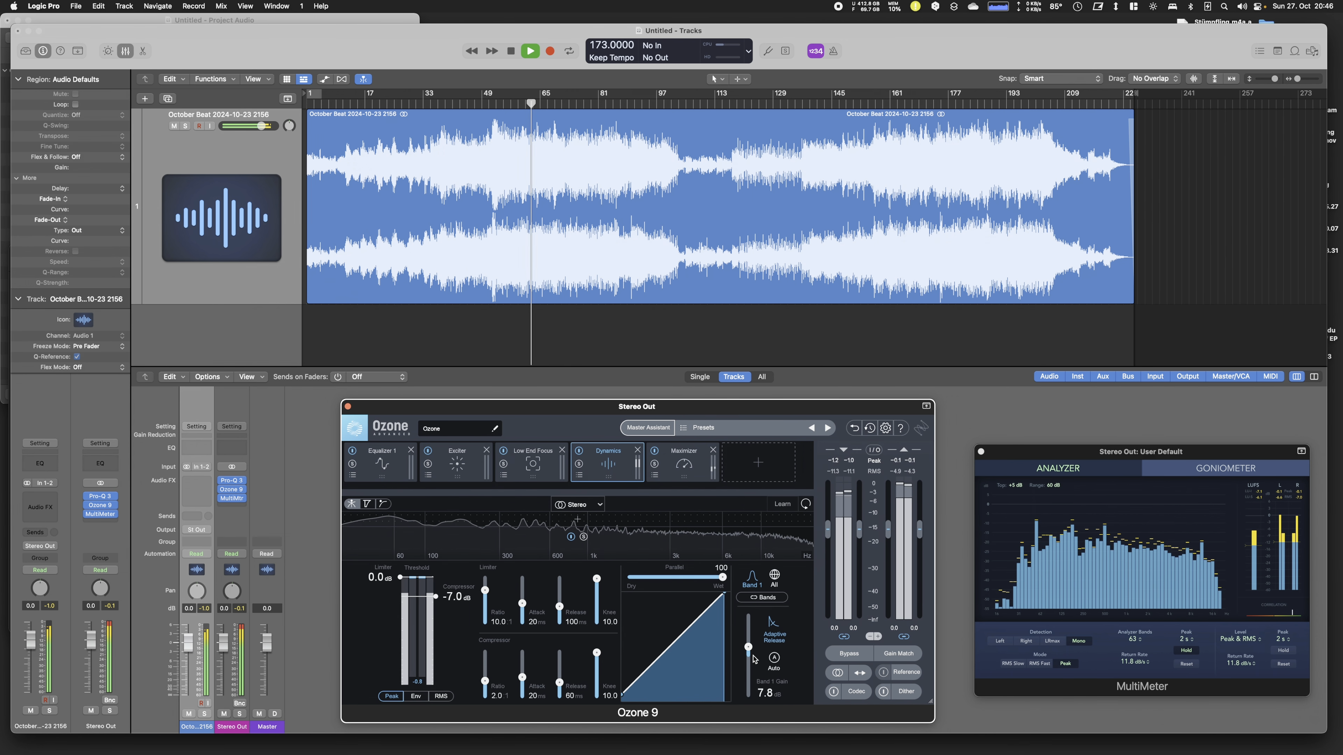
pyautogui.moveTo(748, 647); pyautogui.dragTo(750, 656)
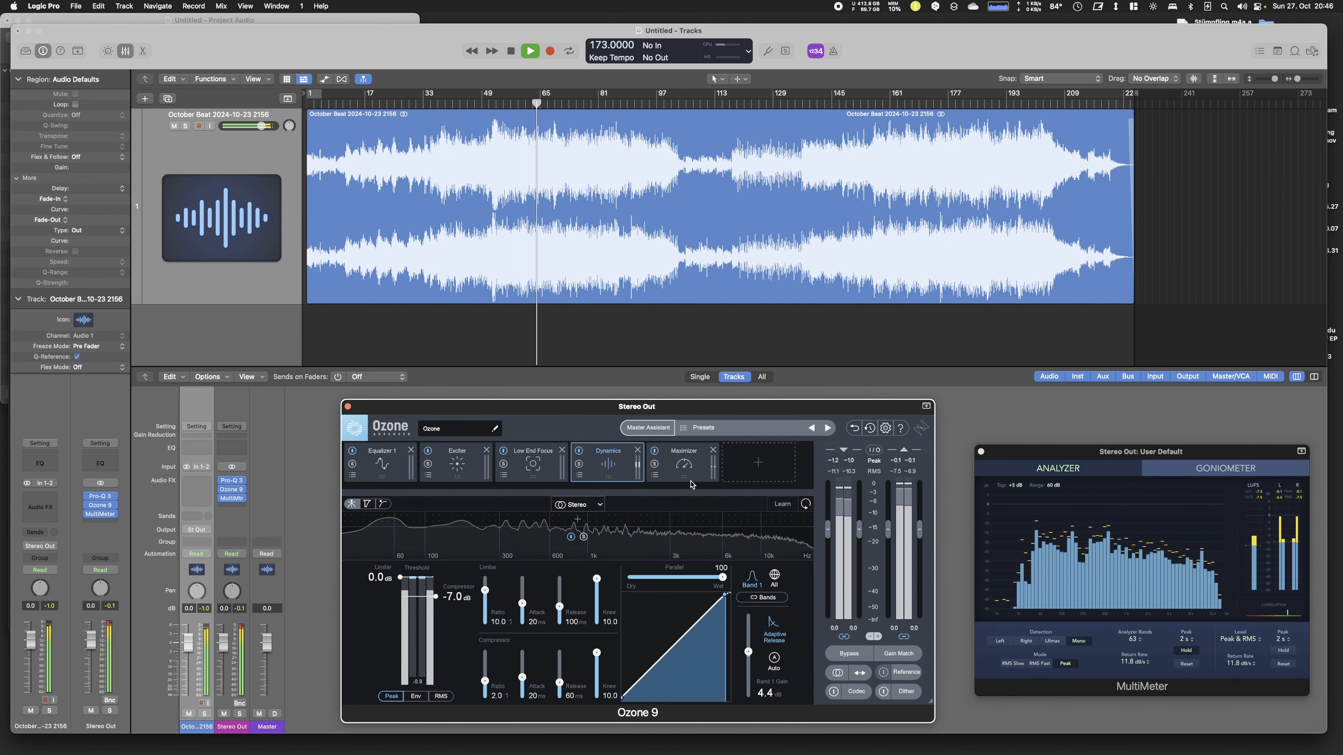
pyautogui.click(684, 462)
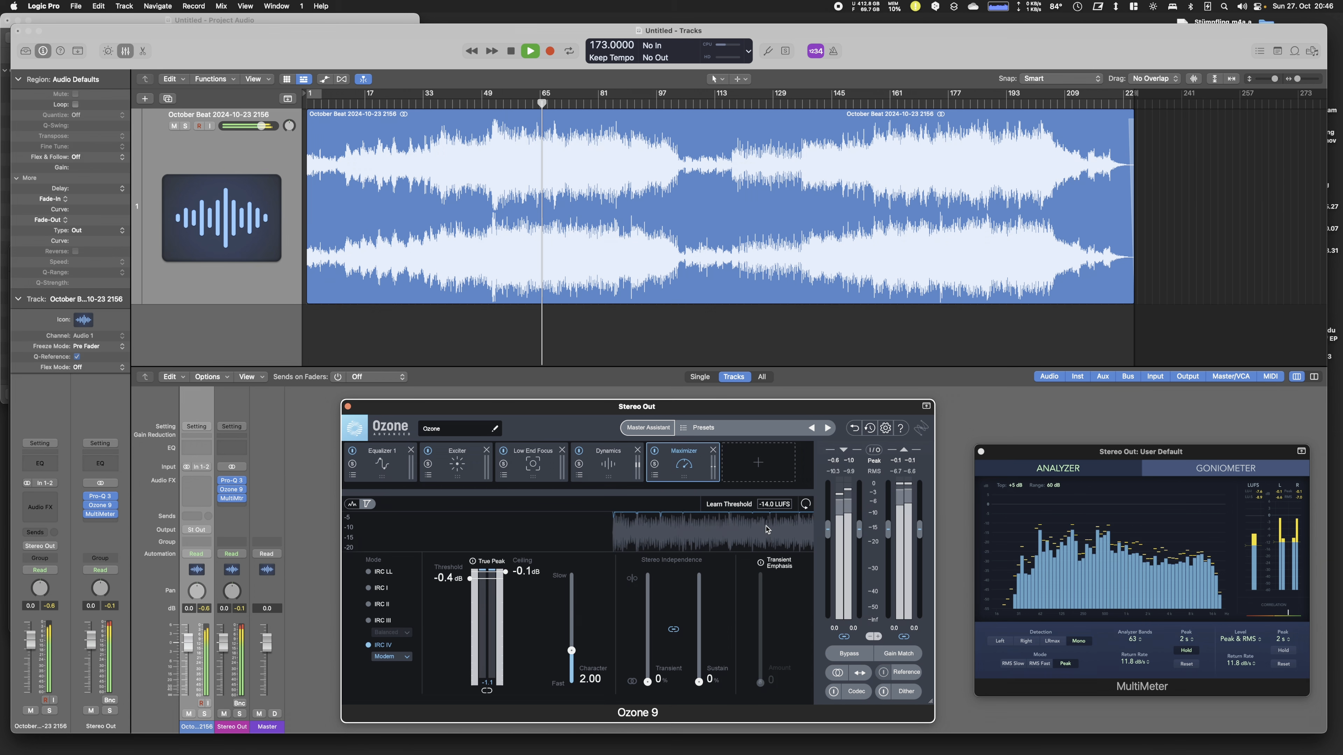
pyautogui.press('space')
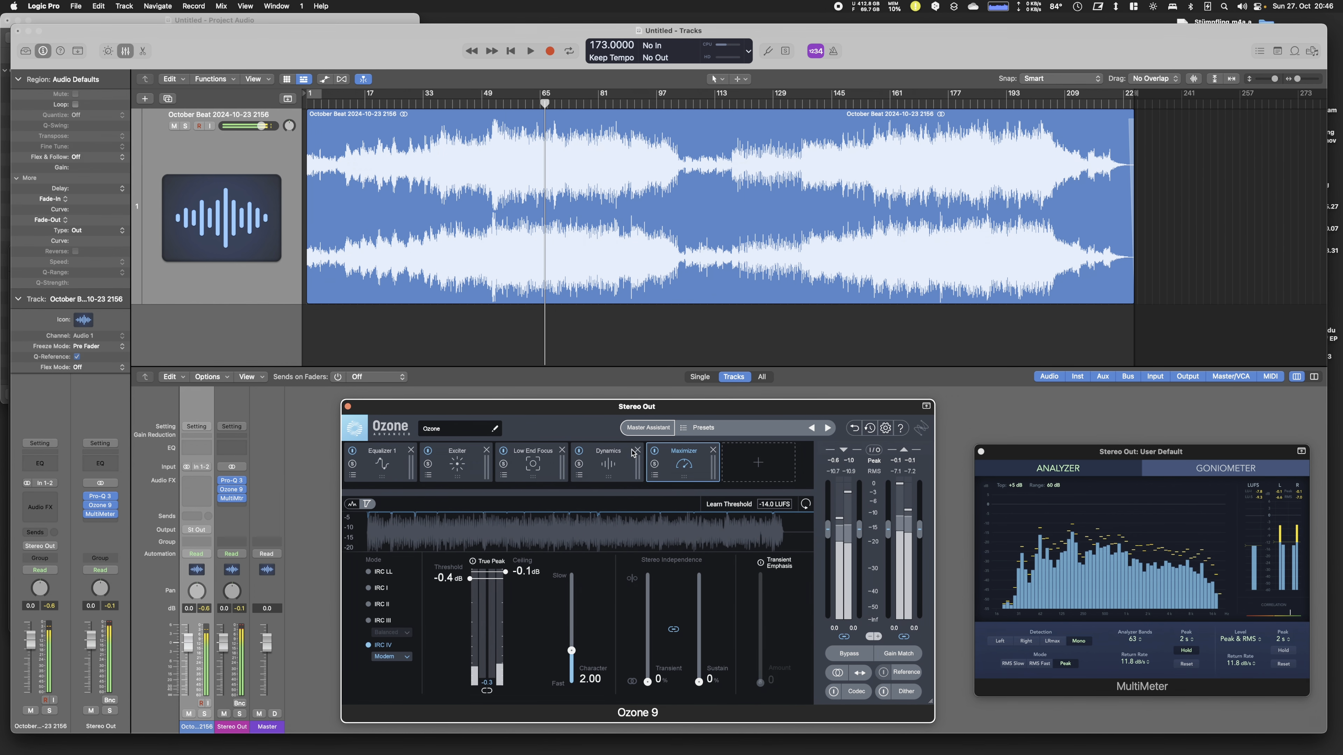
# - Set the Contrast in Ozone's Low End Focus module to 50.0% while the track plays, and stop playback
pyautogui.click(533, 464)
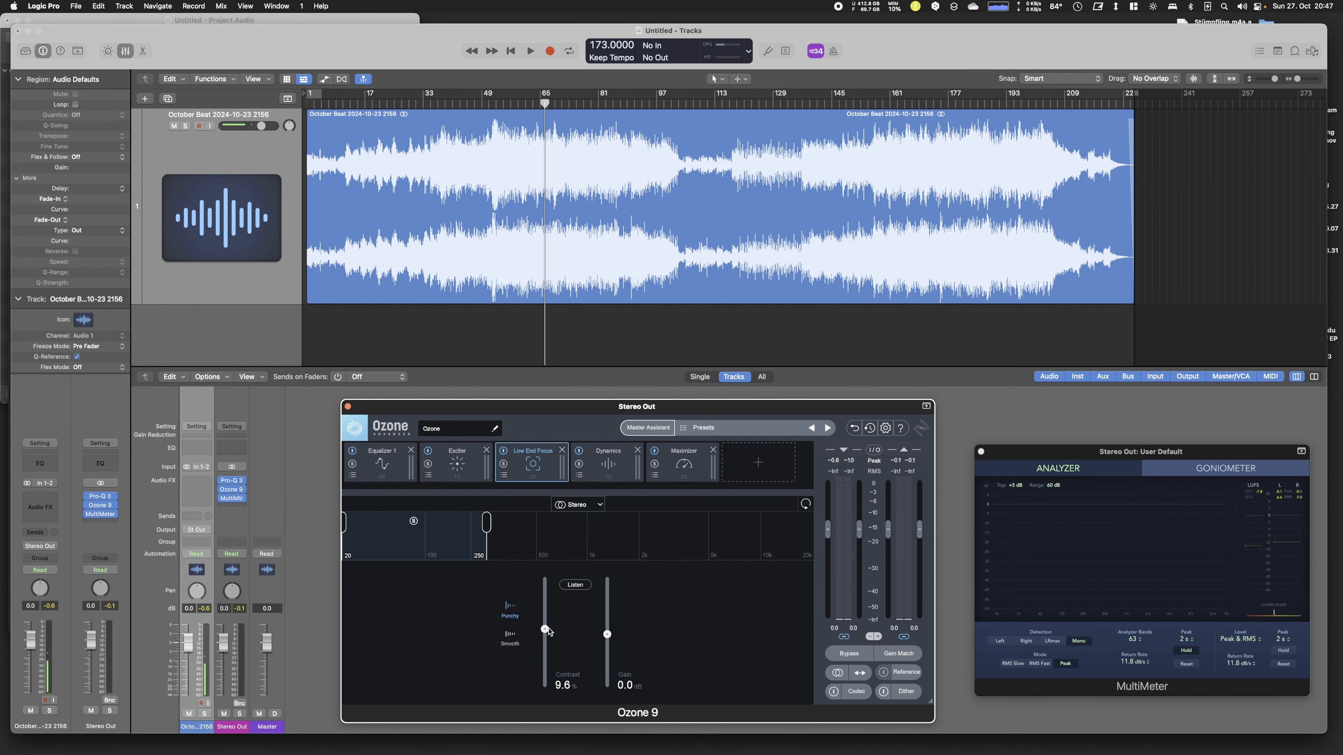
pyautogui.press('space')
pyautogui.moveTo(544, 629); pyautogui.dragTo(548, 610)
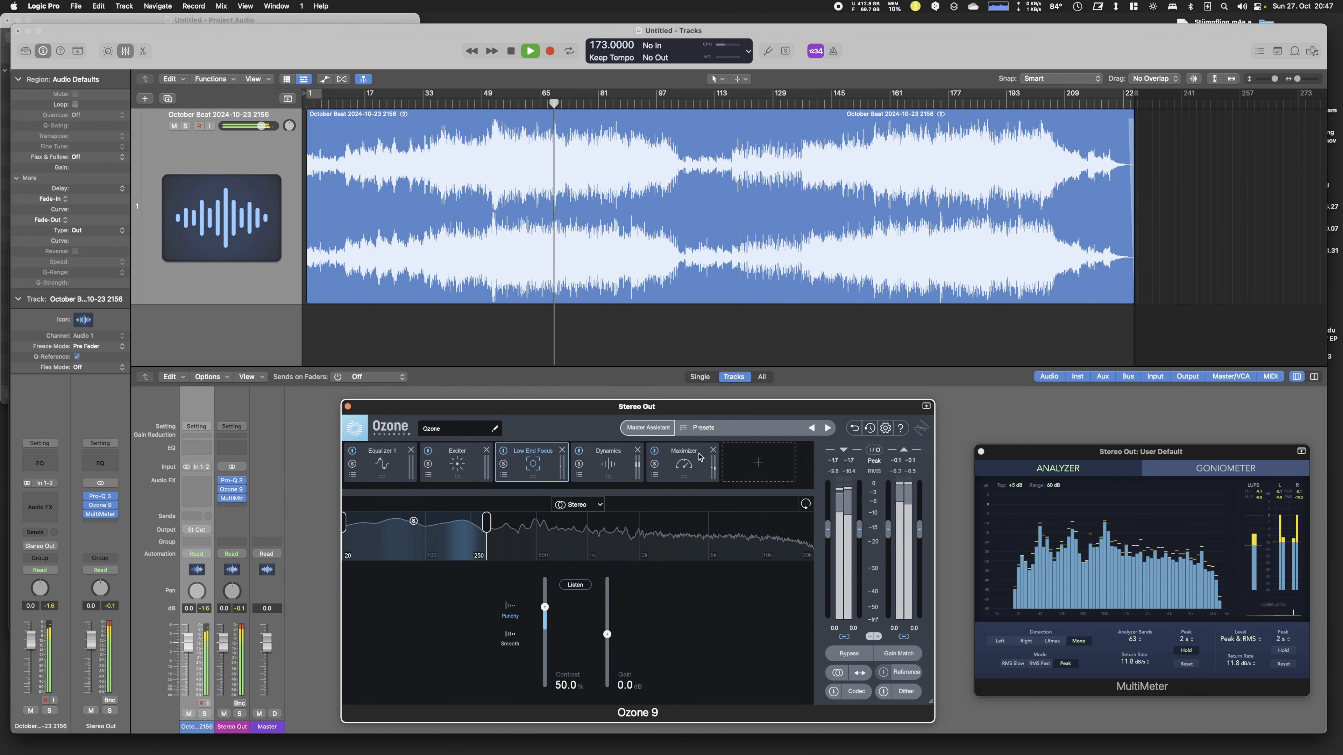
pyautogui.press('space')
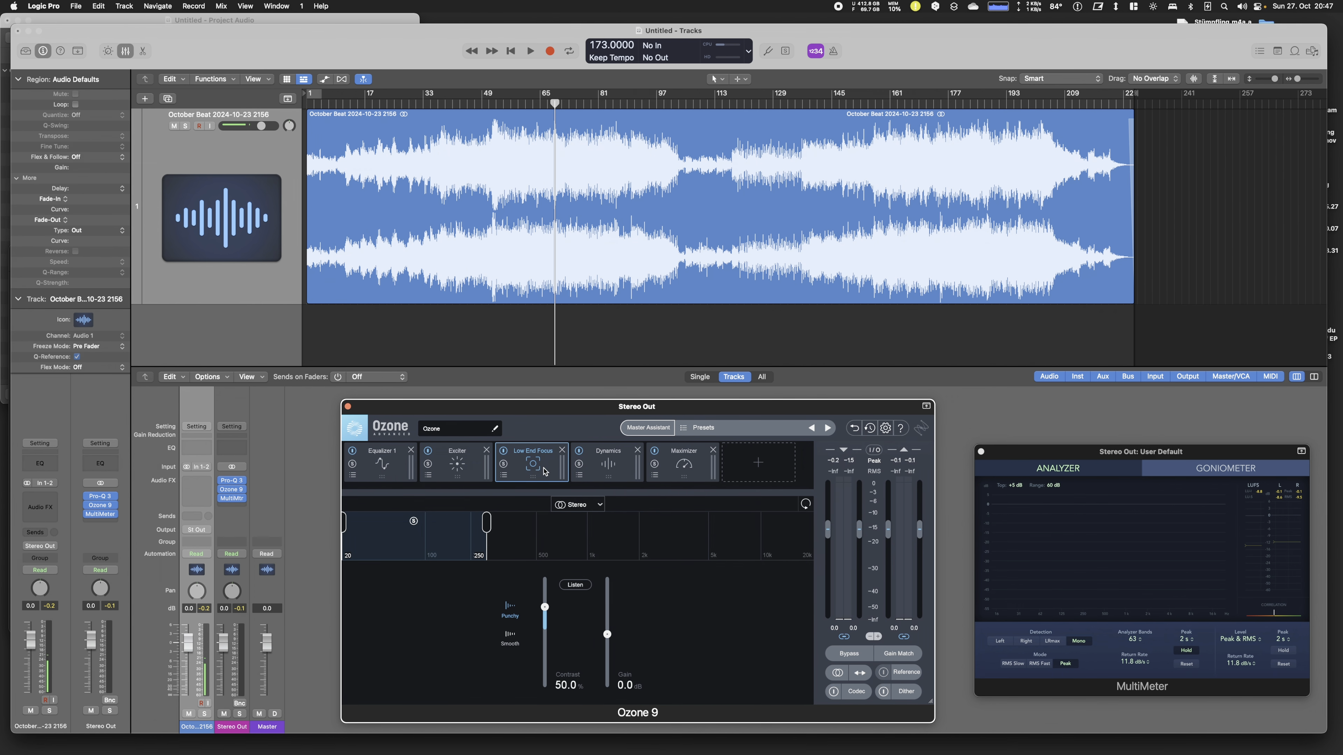
# - Play the track in Ozone's Equalizer 1 and pull the low-mid band 3 down to -1.7 dB at 866 Hz
pyautogui.click(454, 466)
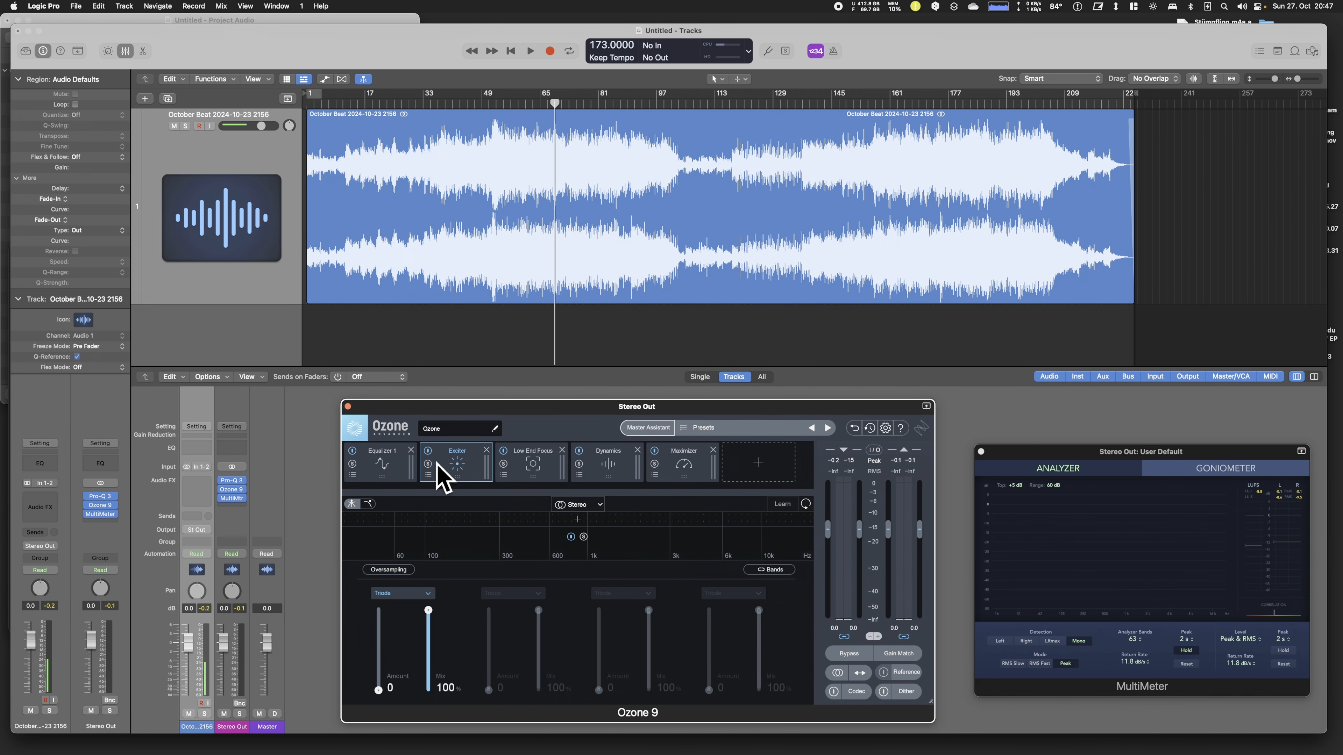
pyautogui.click(384, 463)
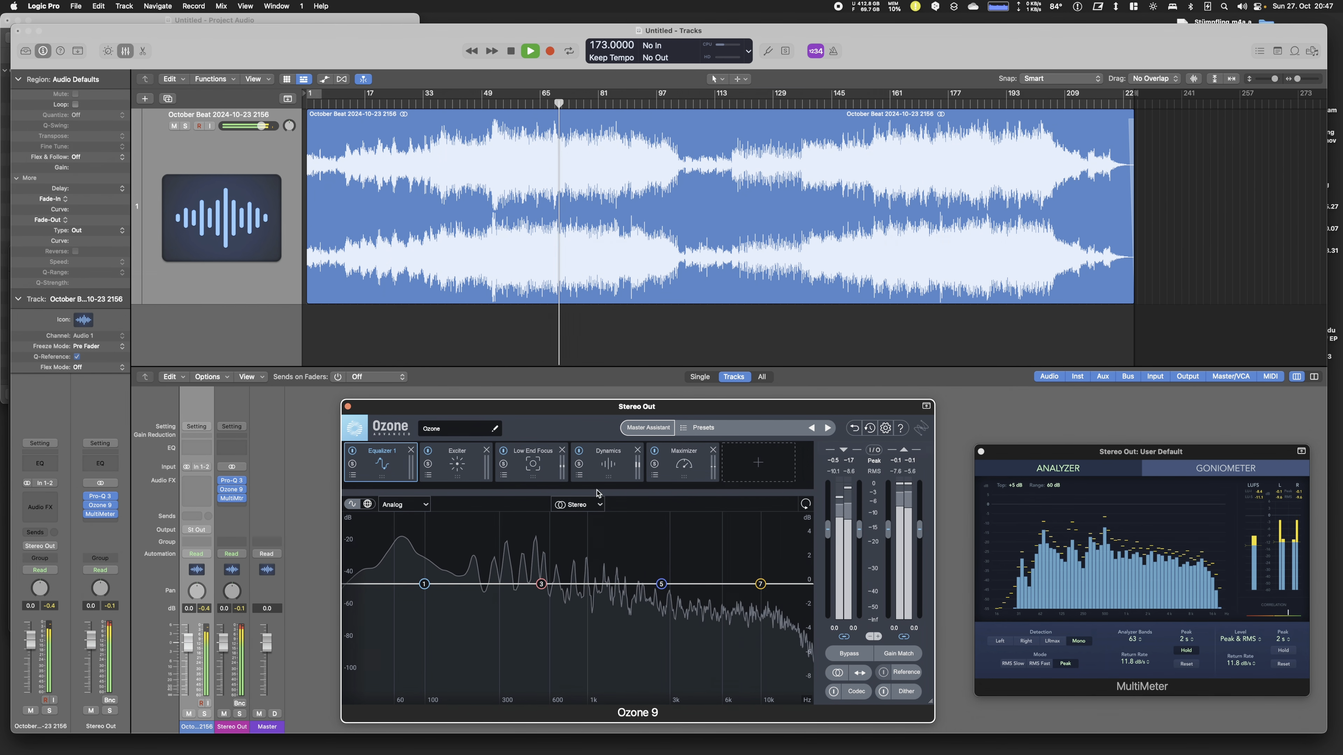
pyautogui.press('space')
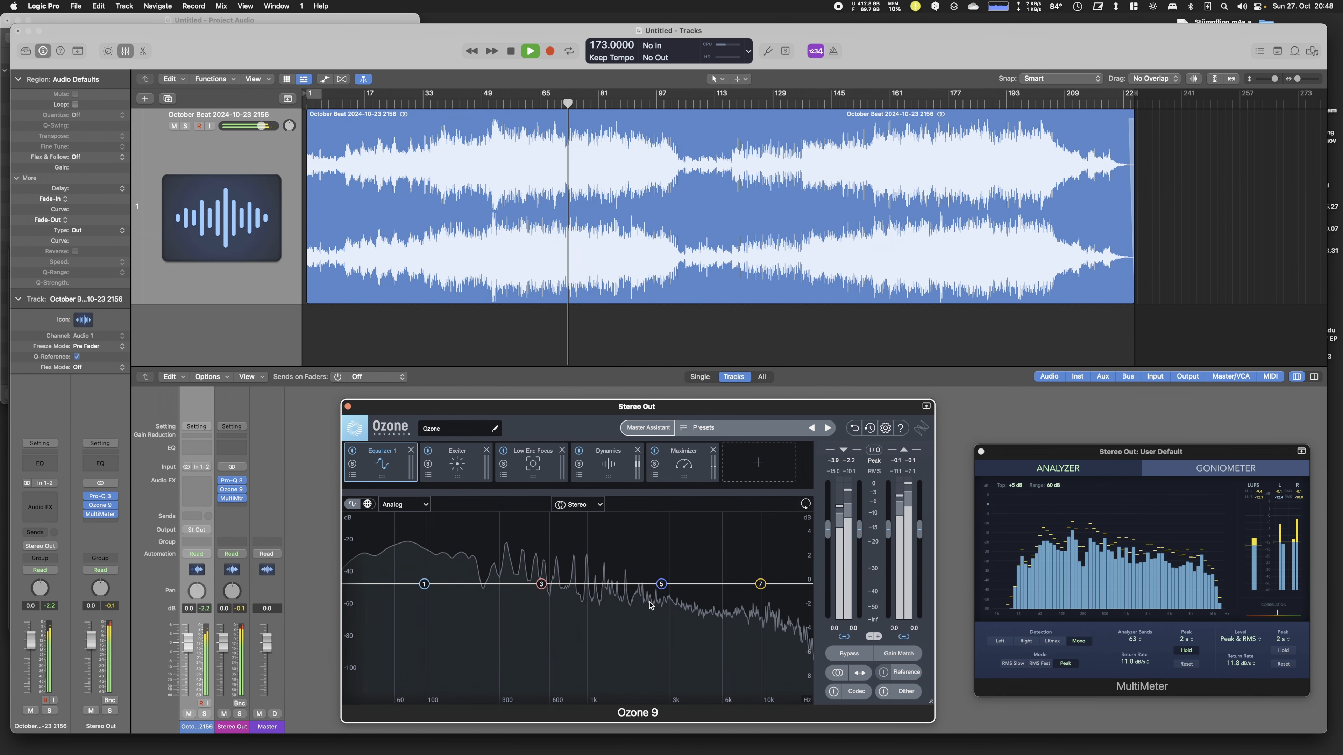
pyautogui.press('space')
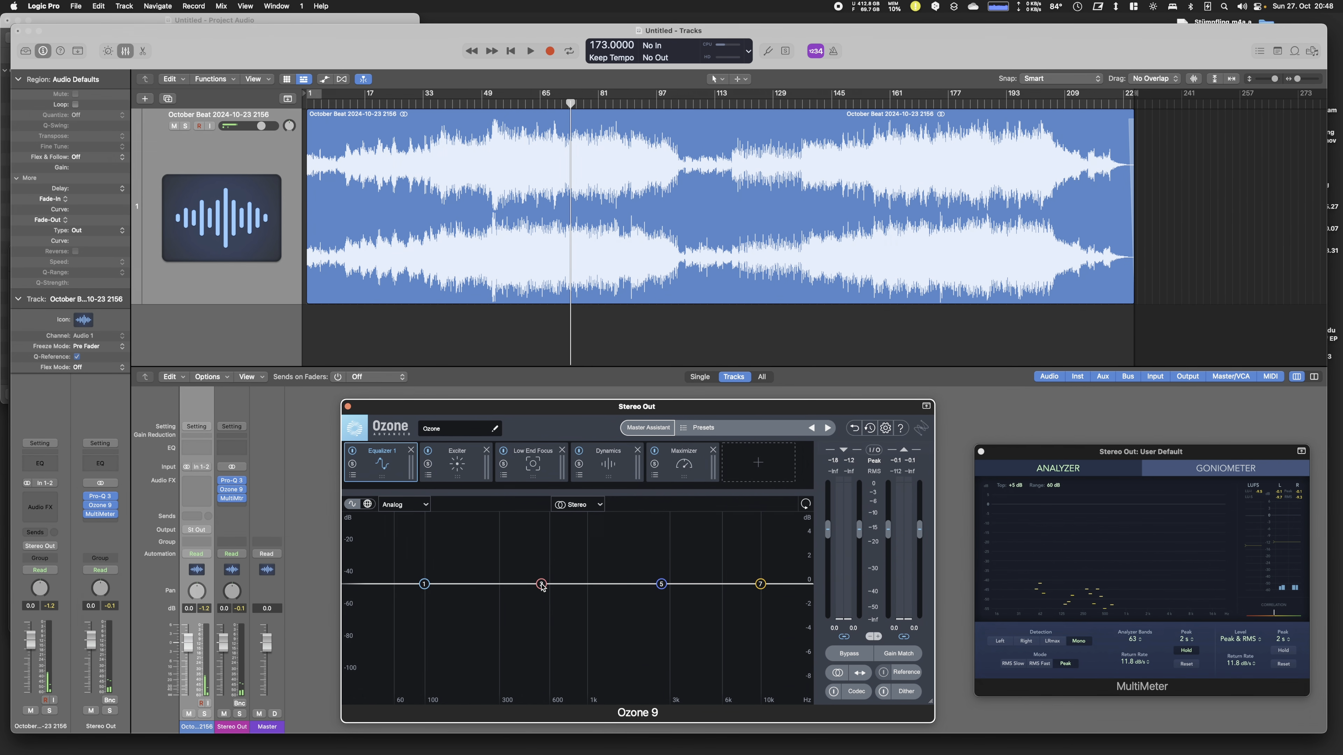
pyautogui.moveTo(541, 585); pyautogui.dragTo(576, 605)
pyautogui.press('space')
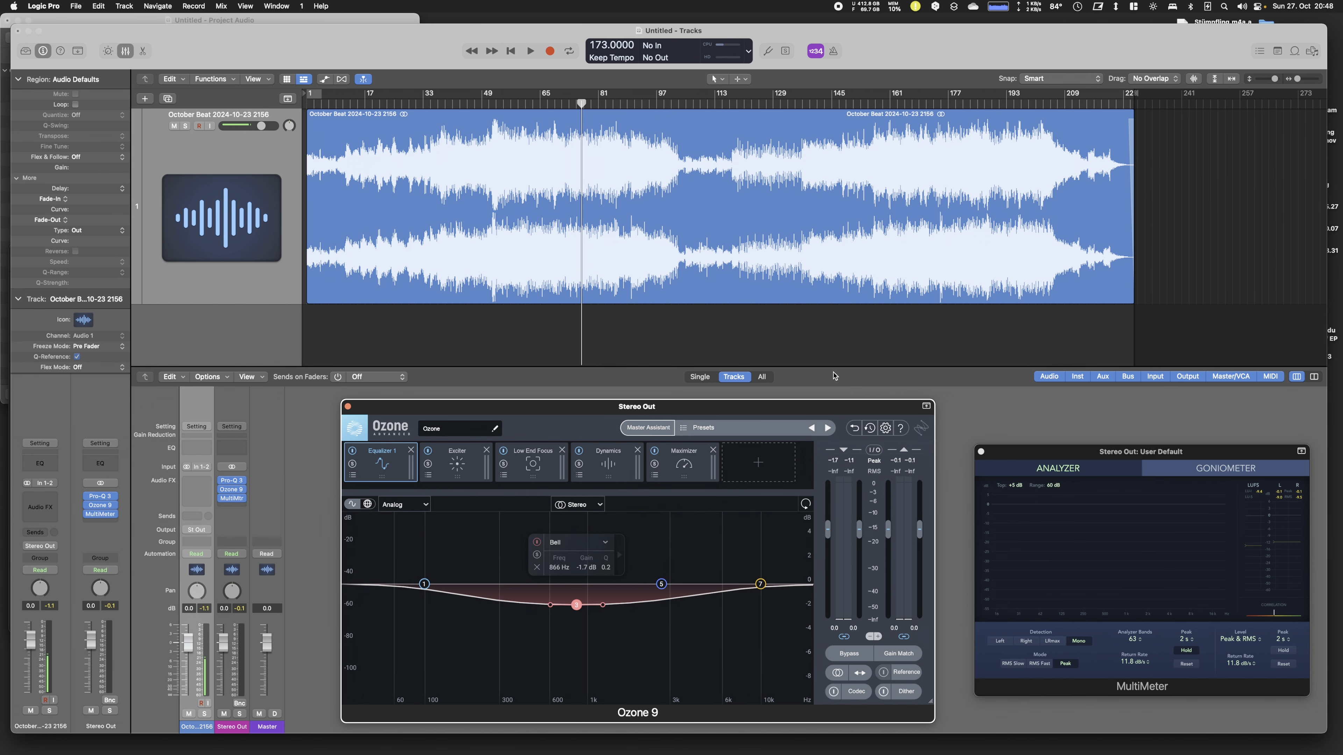
# - Set the Ozone Maximizer threshold to -1.9 dB during playback, and stop the track
pyautogui.click(679, 466)
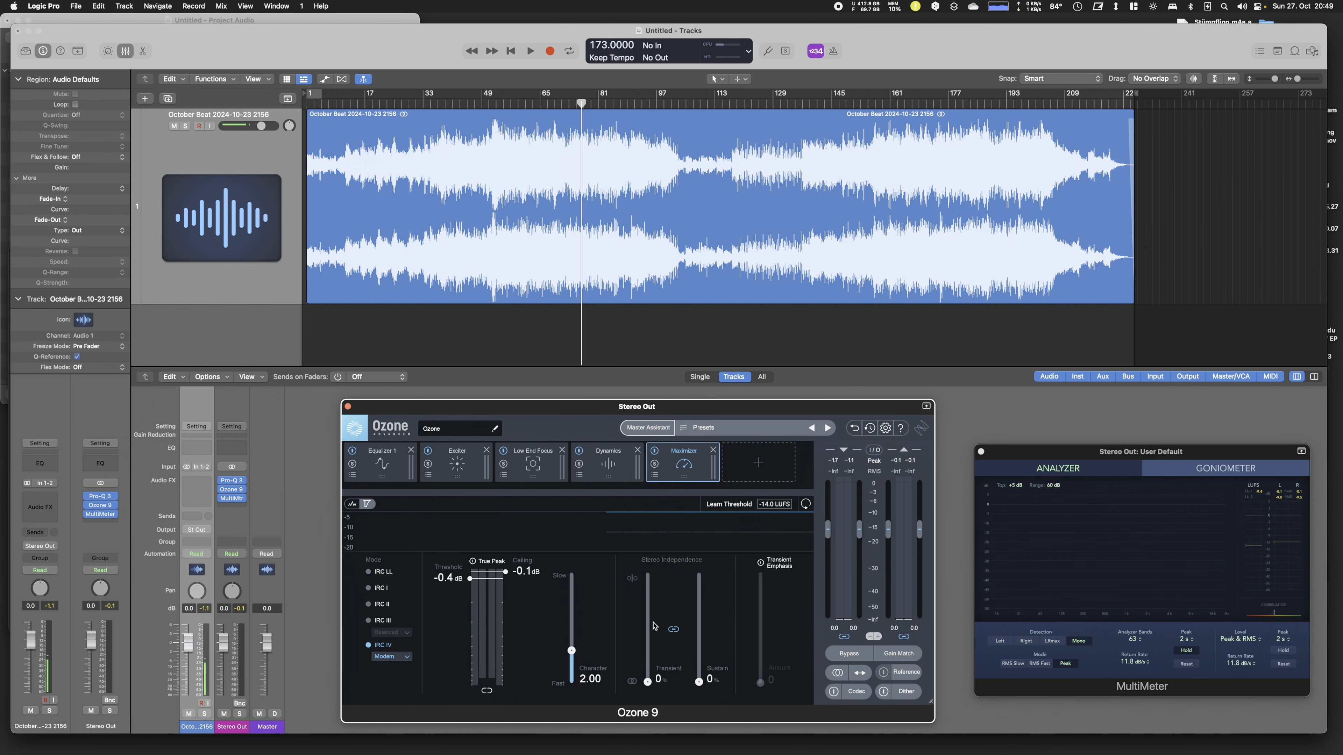
pyautogui.press('space')
pyautogui.moveTo(468, 580); pyautogui.dragTo(483, 606)
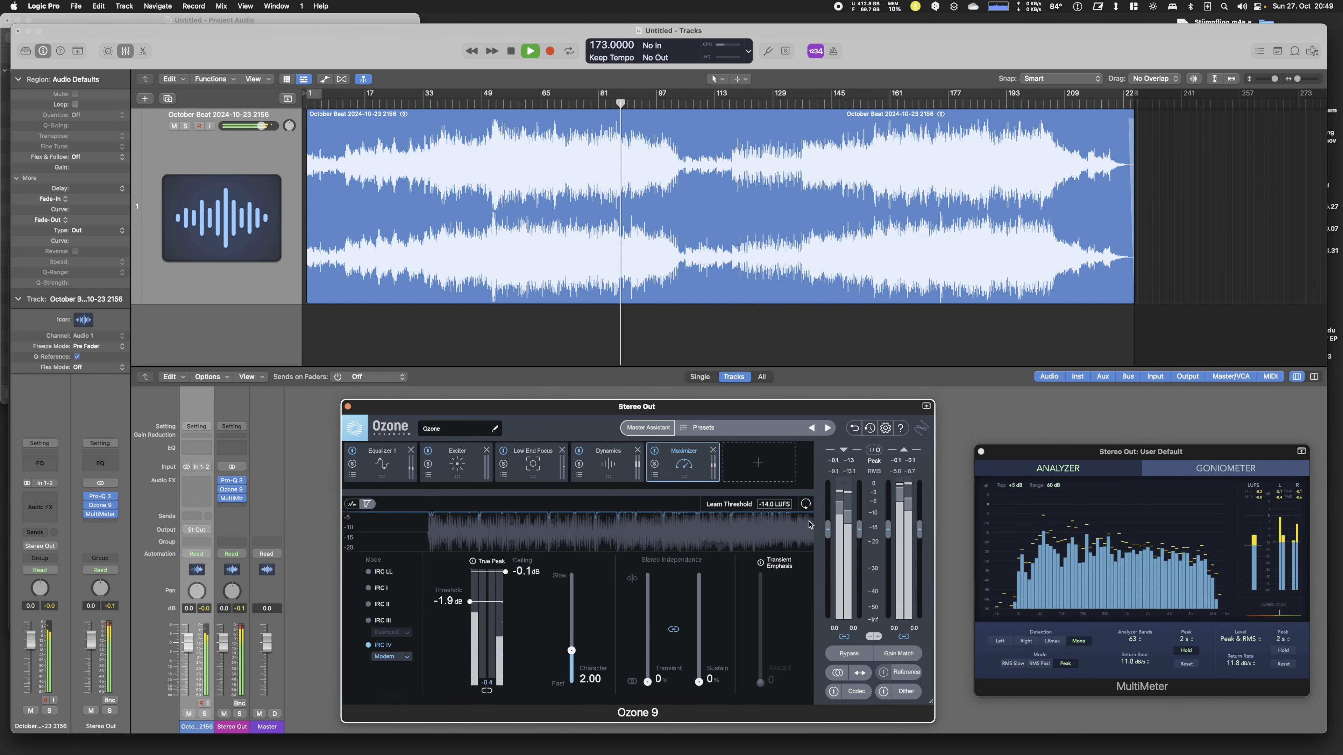
pyautogui.press('space')
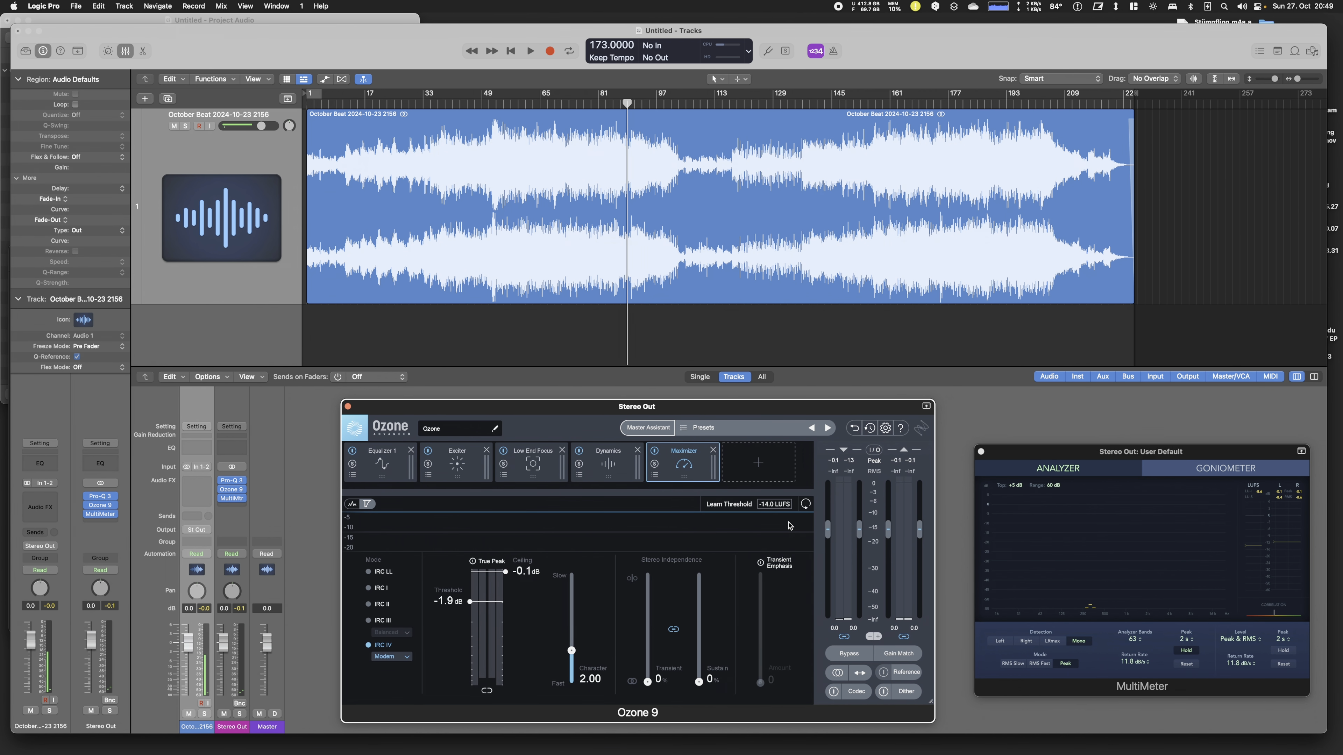
# - Play the track from about bar 58 to check the MultiMeter curve, and inspect the Pro-Q 3 low cut on Stereo Out
pyautogui.click(616, 471)
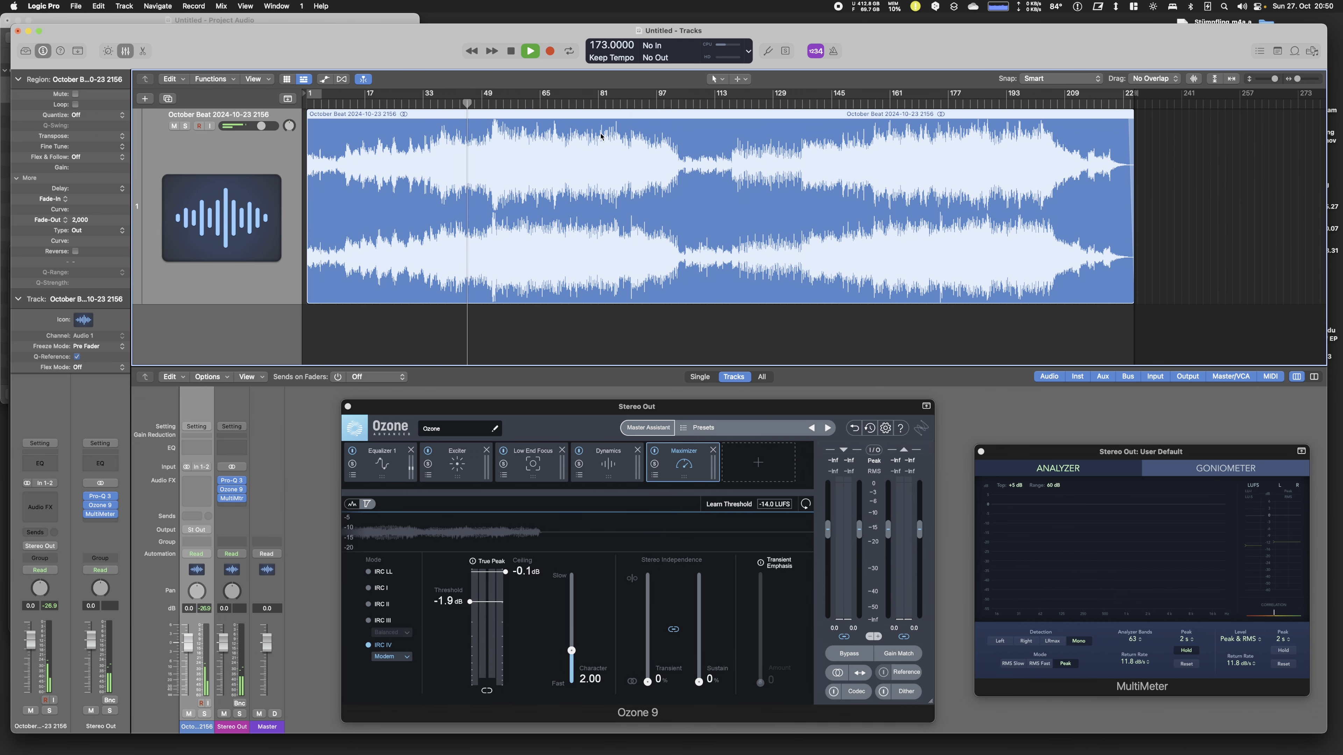
pyautogui.press('space')
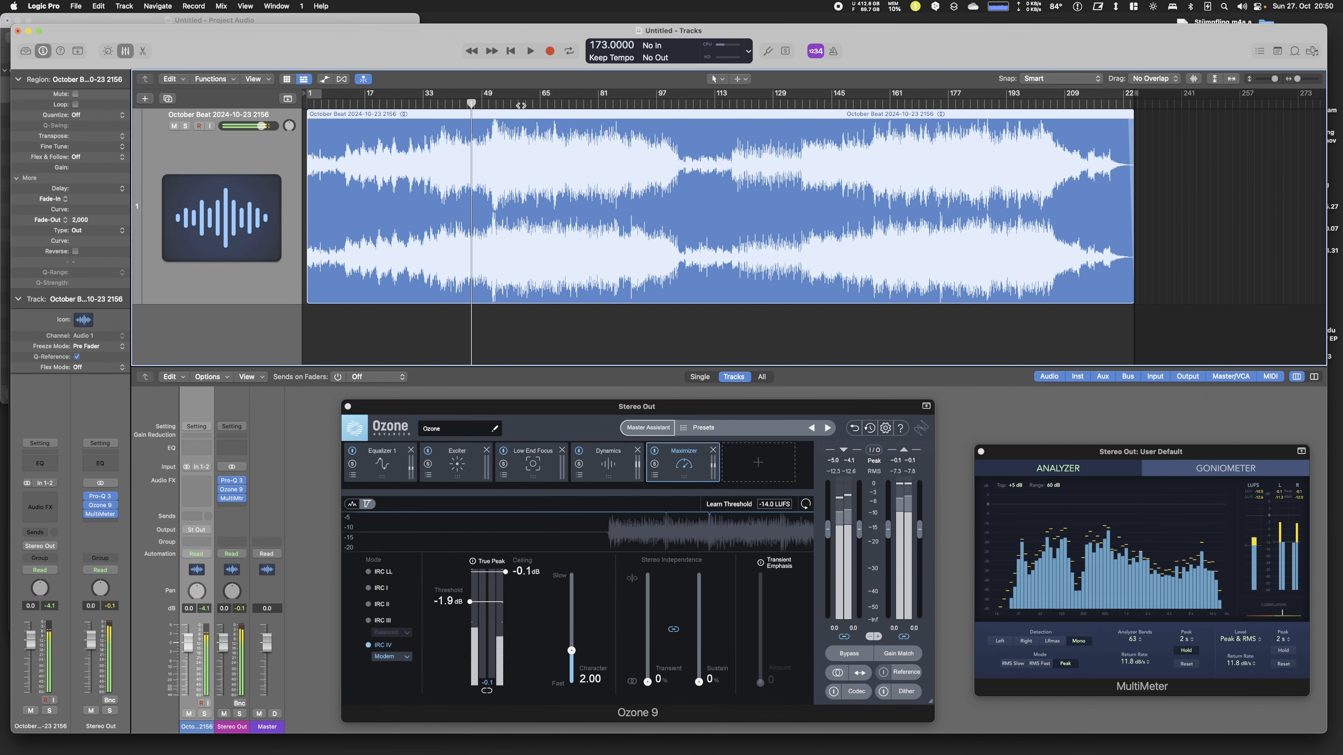
pyautogui.click(520, 105)
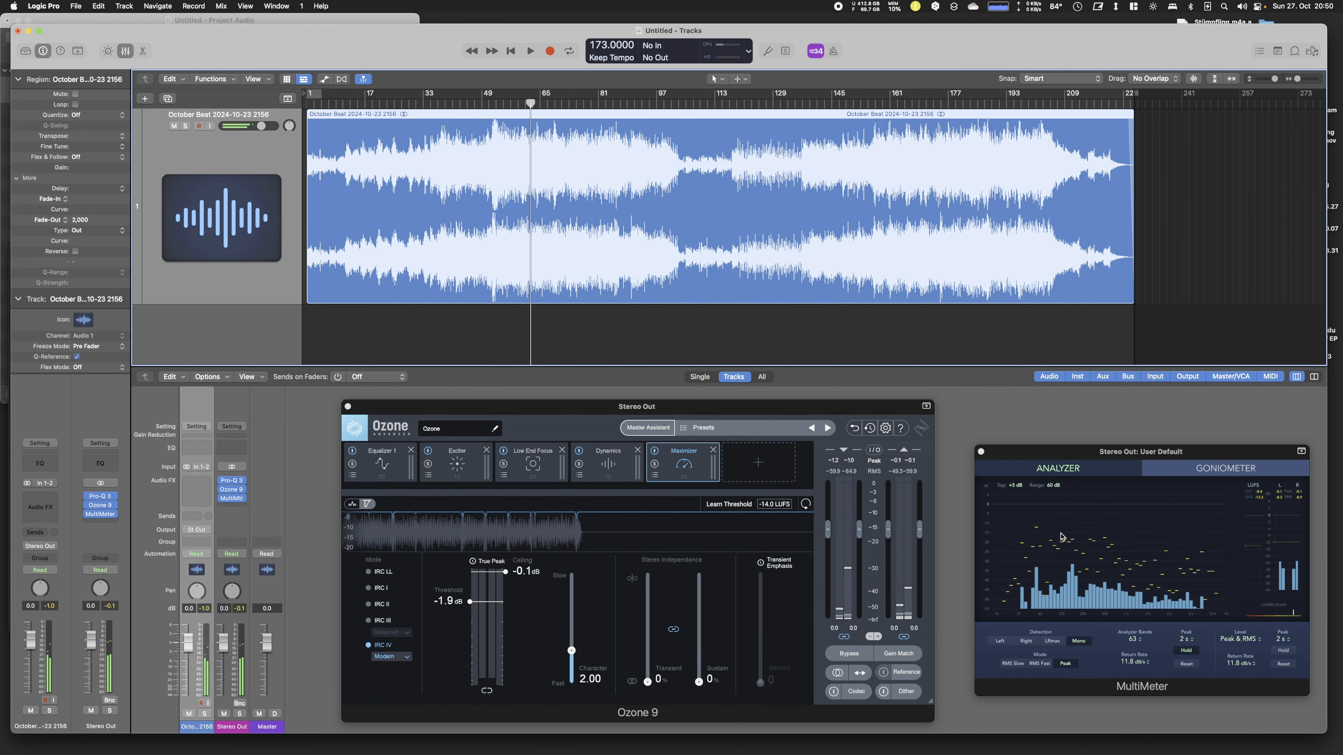
pyautogui.click(234, 484)
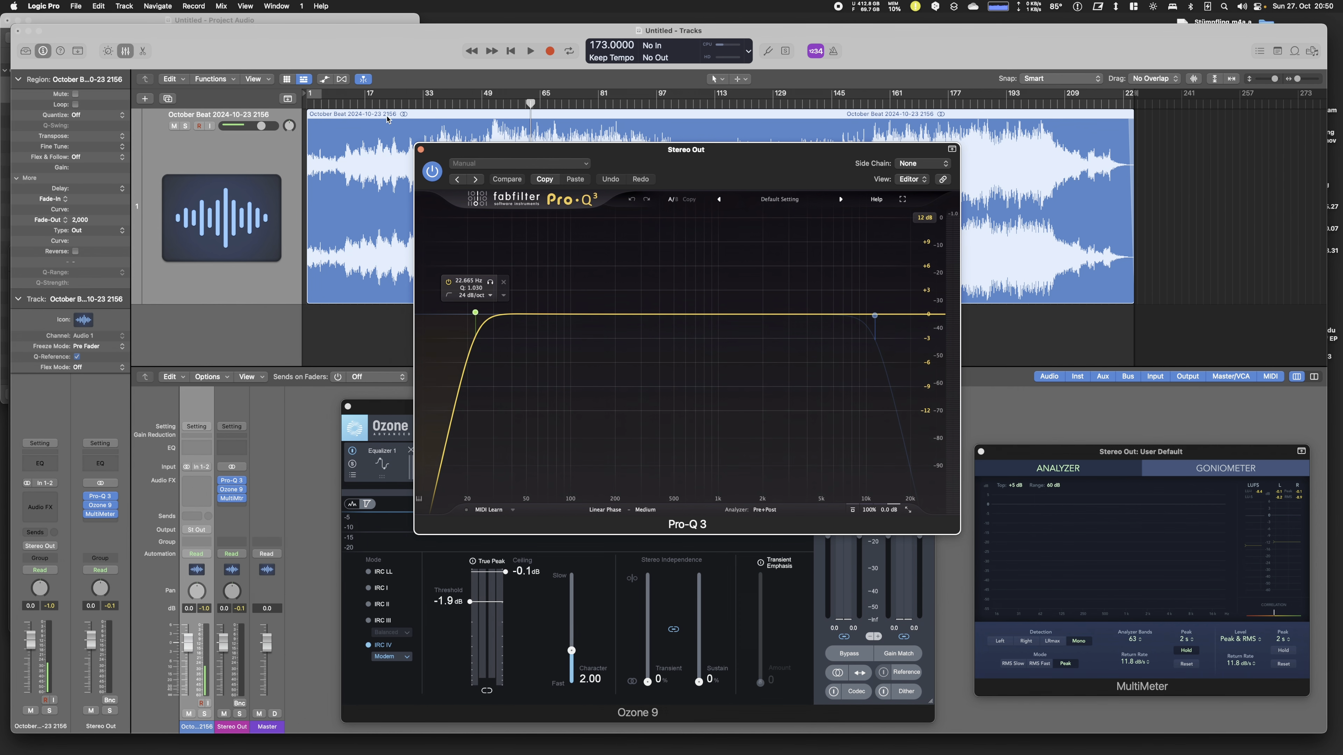
pyautogui.click(421, 149)
# - Switch to the TextEdit note and add a "22Hz Cut" line under Technical Requirements
pyautogui.press('super+Tab')
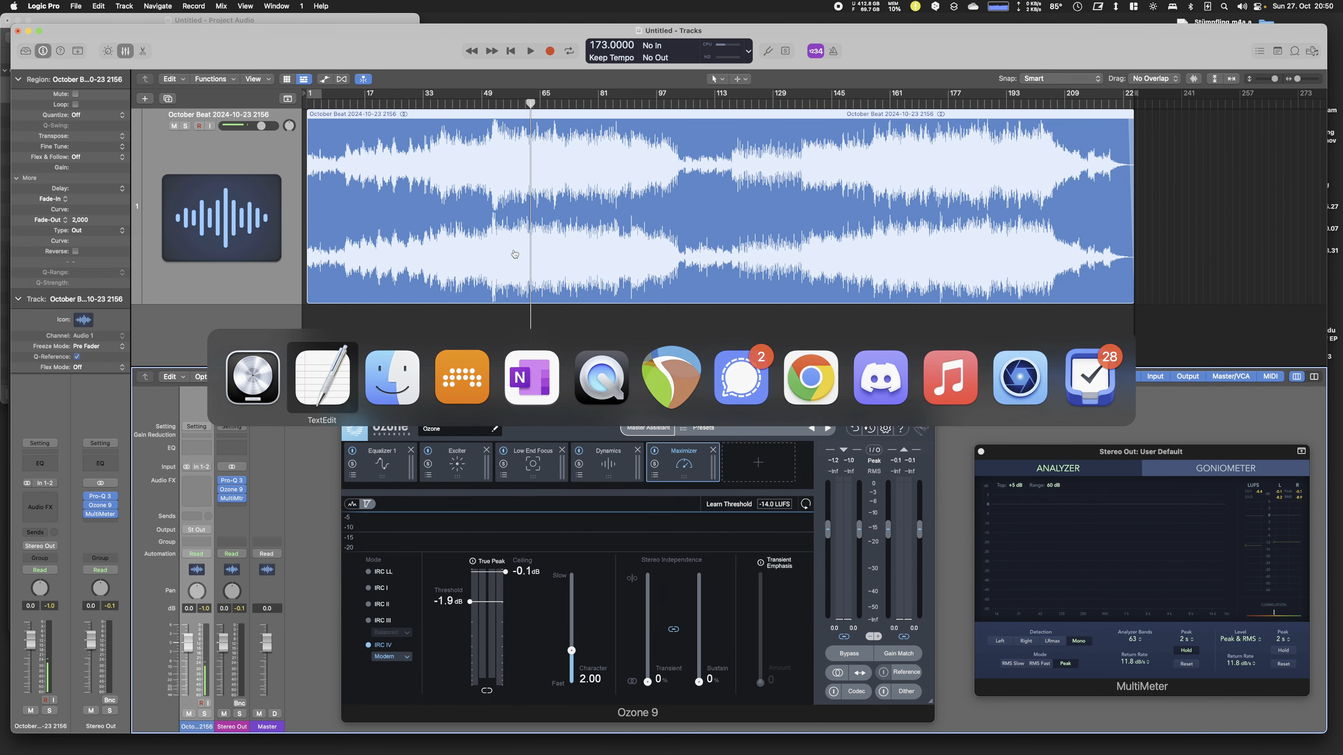
pyautogui.press('Return')
pyautogui.write('22')
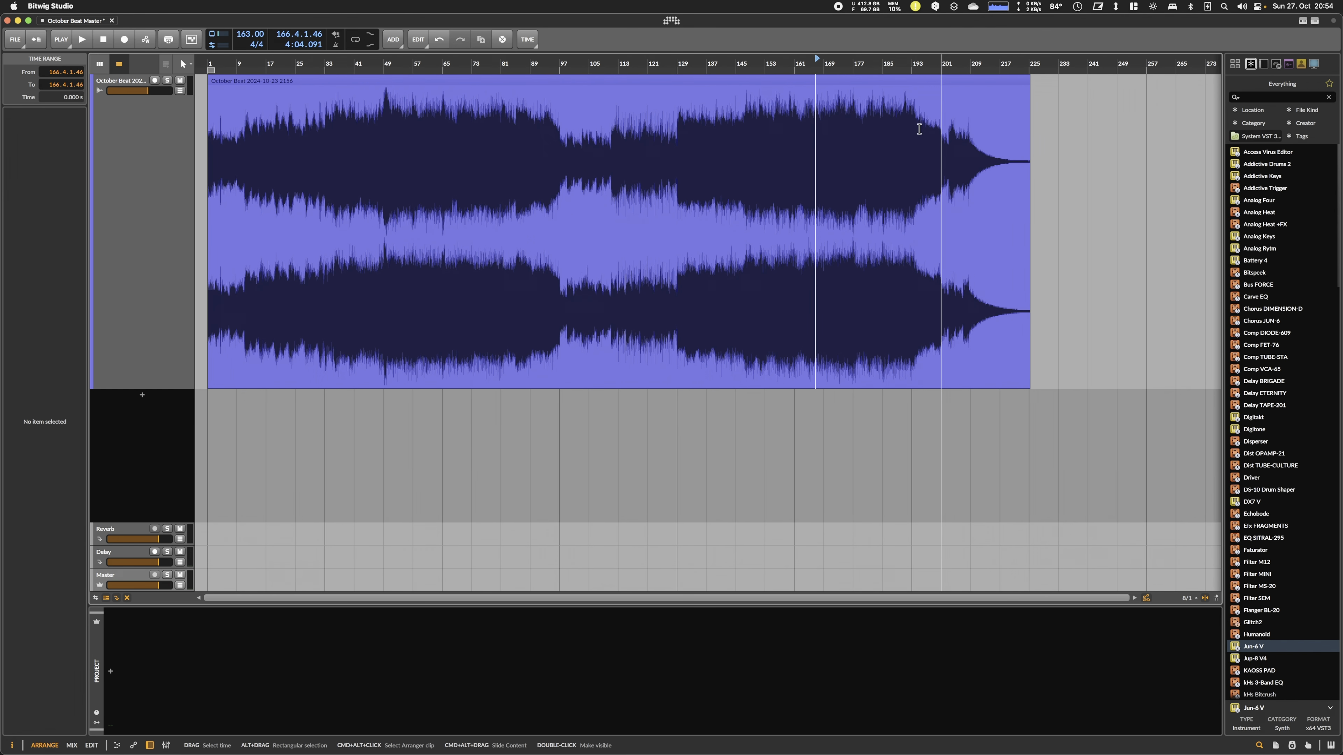
# - In Bitwig Studio, shorten the October Beat clip to about 220 bars and give its end a fade-out of about 6 bars
pyautogui.click(348, 146)
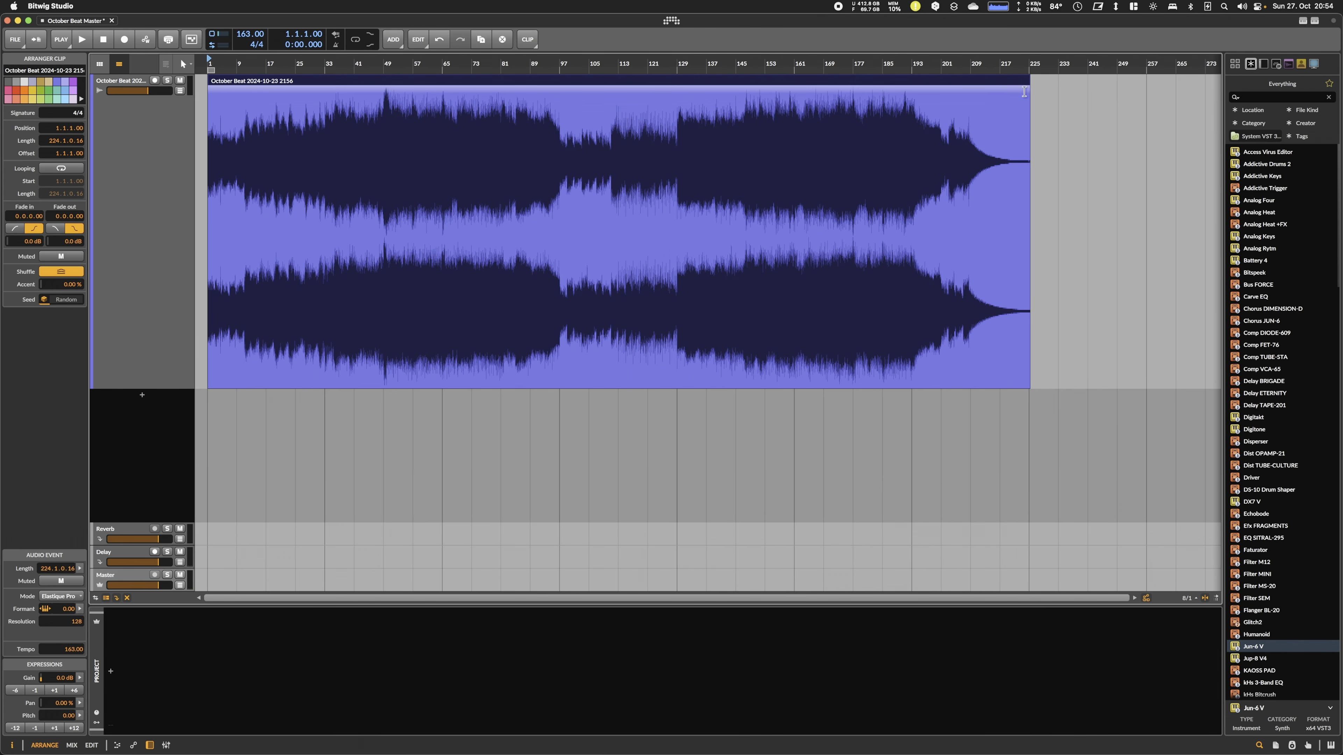
pyautogui.moveTo(1027, 385); pyautogui.dragTo(1013, 385)
pyautogui.moveTo(1012, 93); pyautogui.dragTo(991, 93)
# - Highlight the 22Hz Cut line in the TextEdit note, switch back to Bitwig Studio and insert an EQ+ device on the Master track
pyautogui.press('super+Tab')
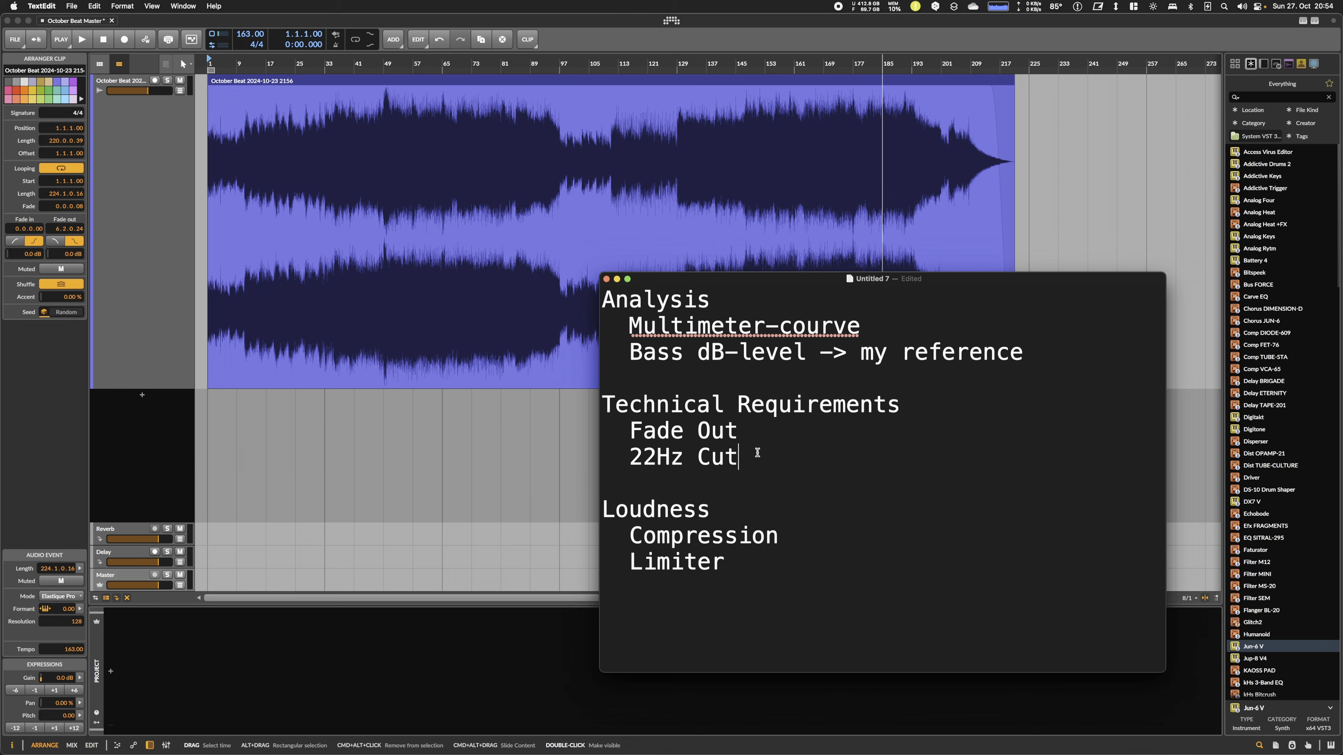
pyautogui.moveTo(779, 448); pyautogui.dragTo(610, 465)
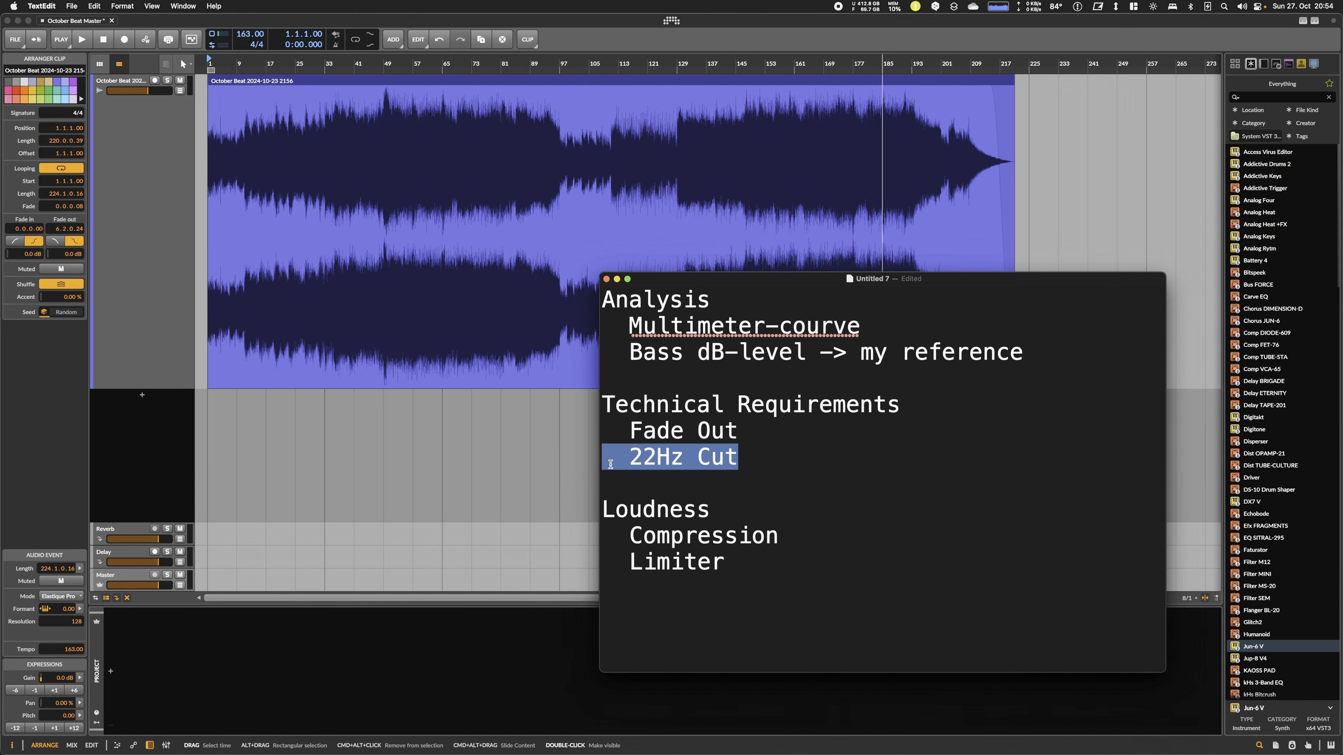
pyautogui.press('super+Tab')
pyautogui.click(113, 672)
pyautogui.write('eq')
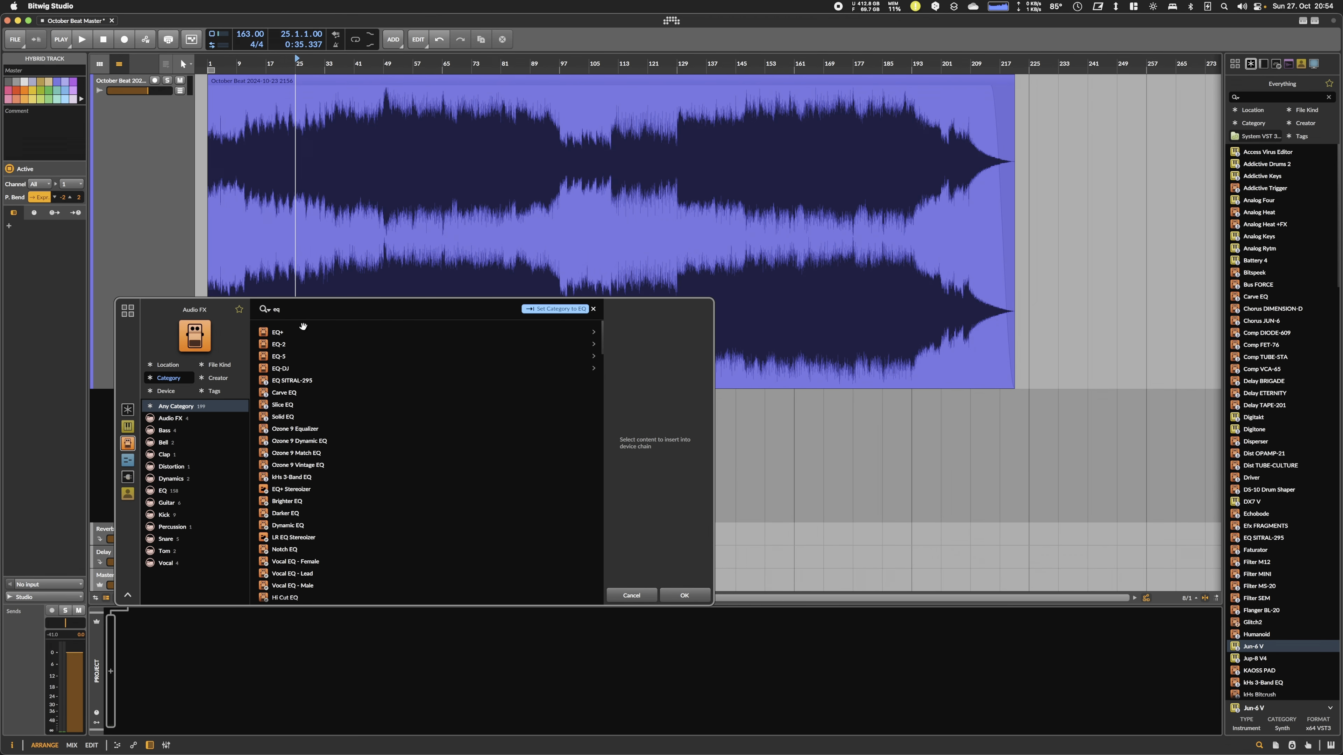
pyautogui.doubleClick(303, 331)
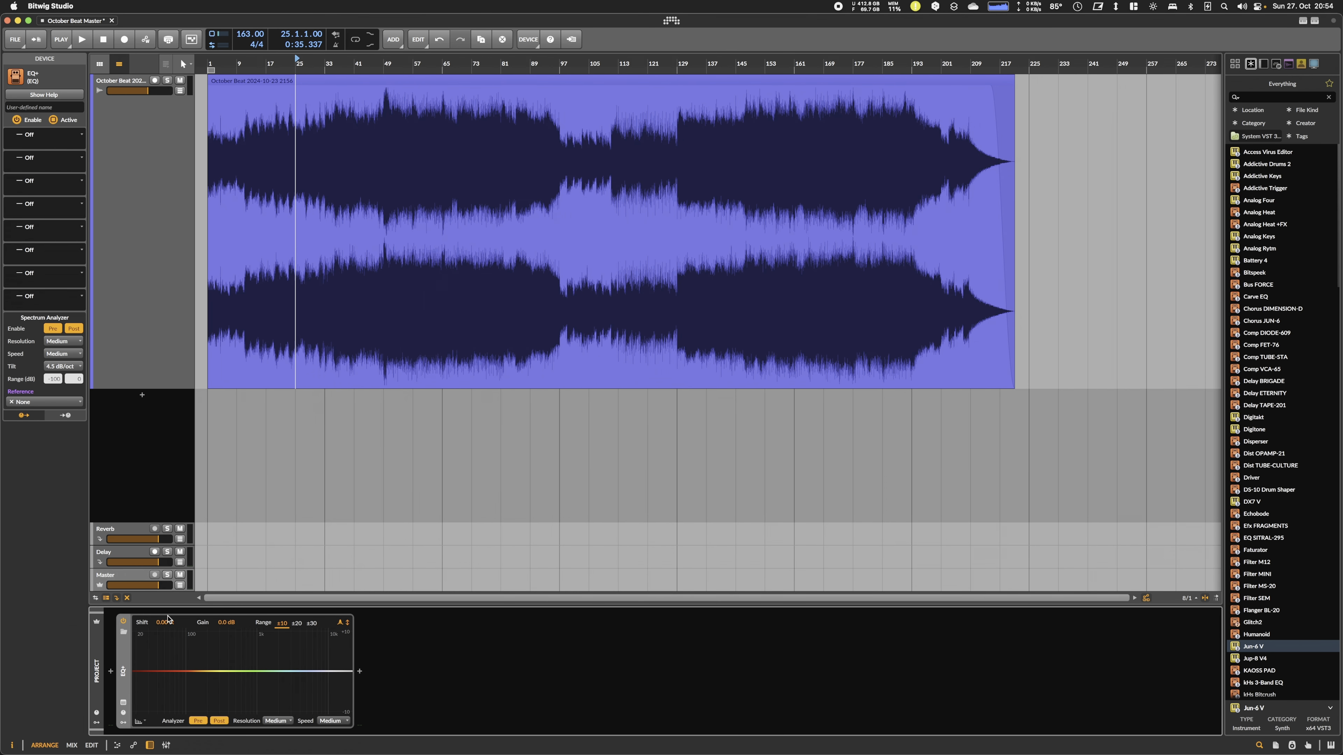
# - Add a band to the EQ+ device, change its type to Low-cut and move it to 24.6 Hz
pyautogui.doubleClick(167, 687)
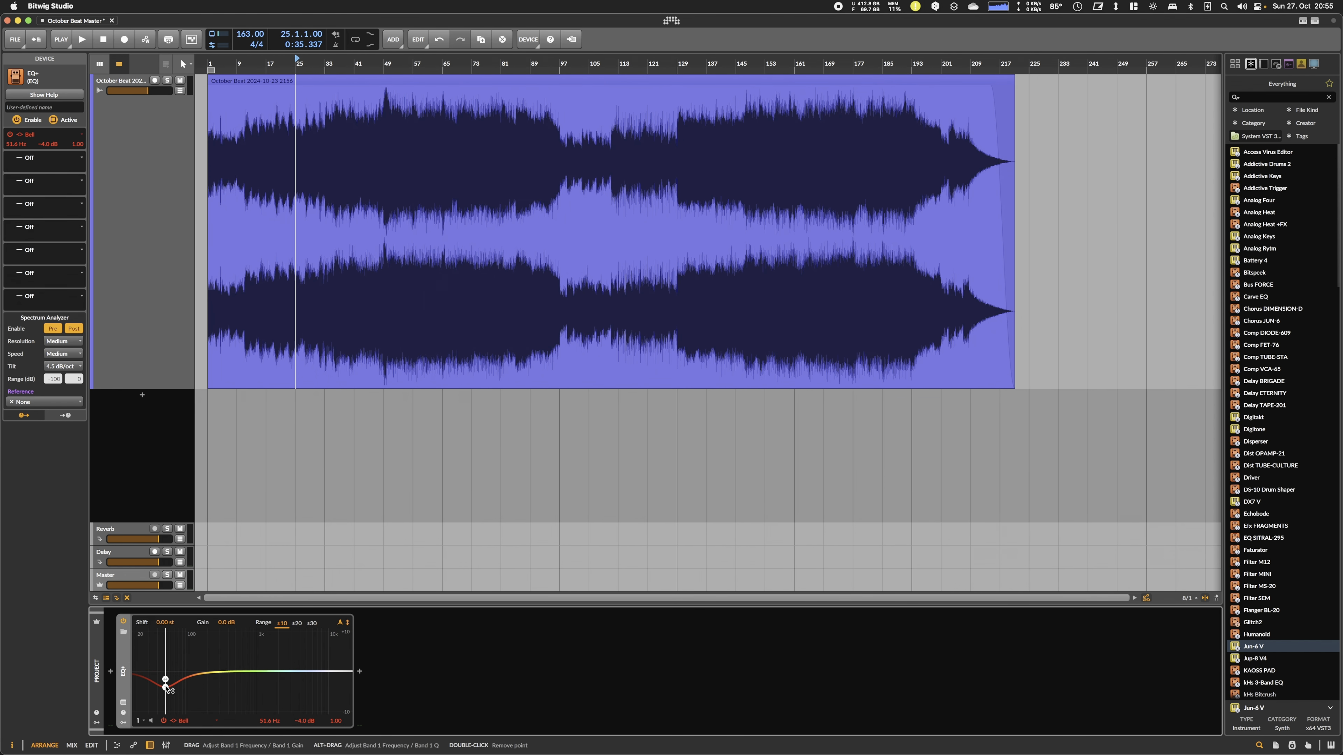
pyautogui.click(182, 722)
pyautogui.click(199, 724)
pyautogui.click(199, 724)
pyautogui.click(206, 608)
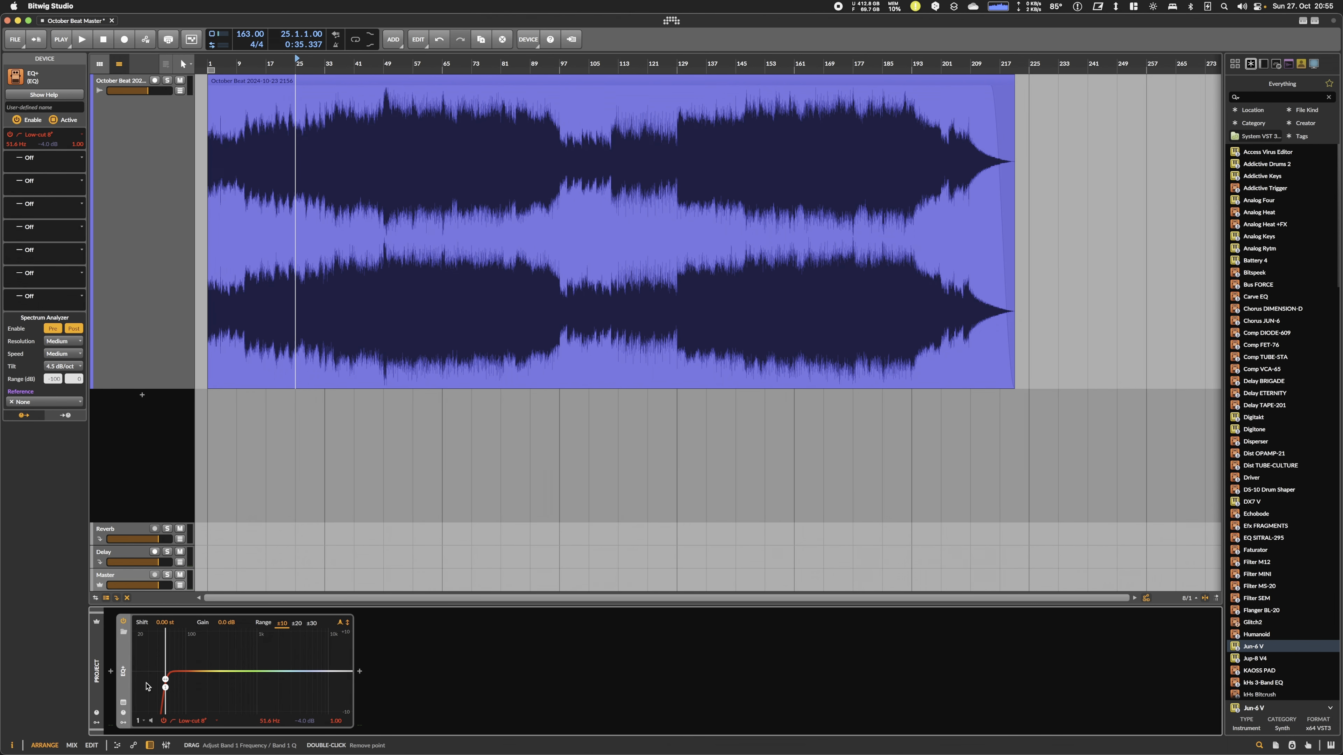
pyautogui.moveTo(166, 688); pyautogui.dragTo(150, 688)
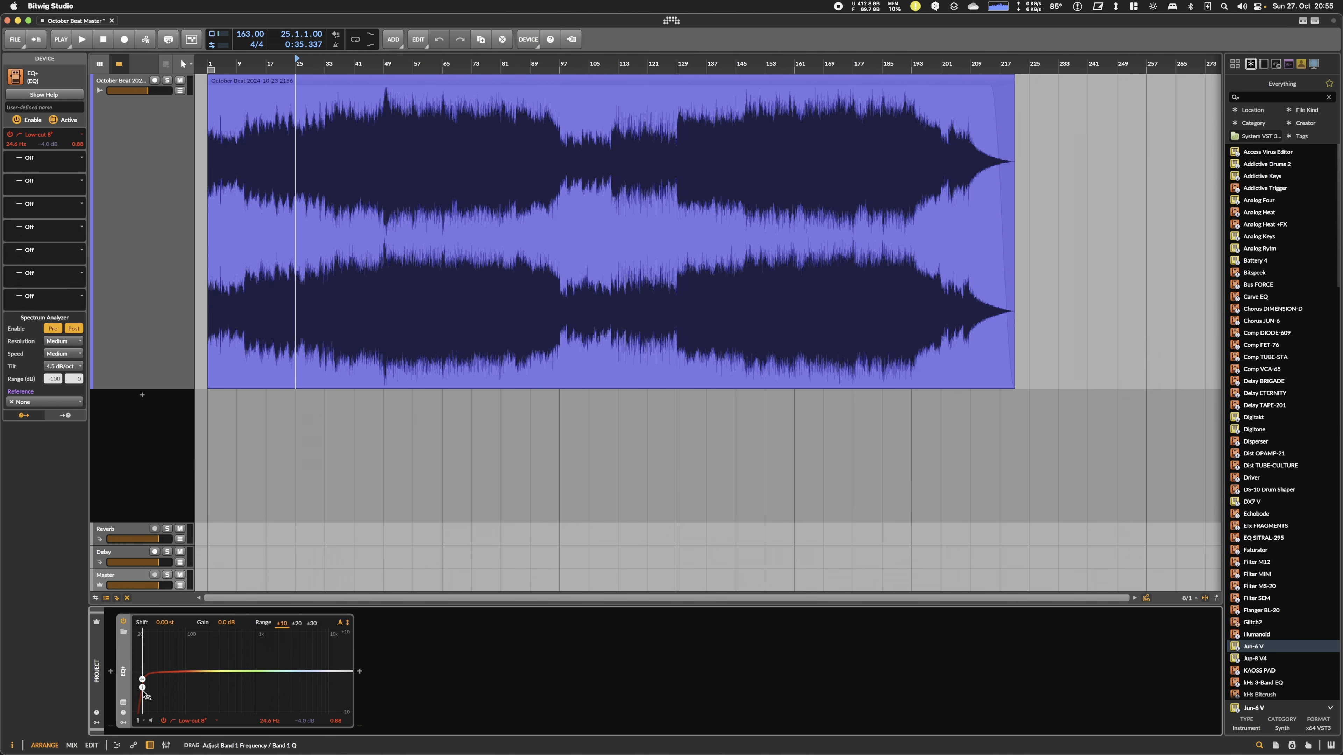
# - Play the track from about bar 49 to check the low cut, and return to the note in TextEdit
pyautogui.doubleClick(387, 61)
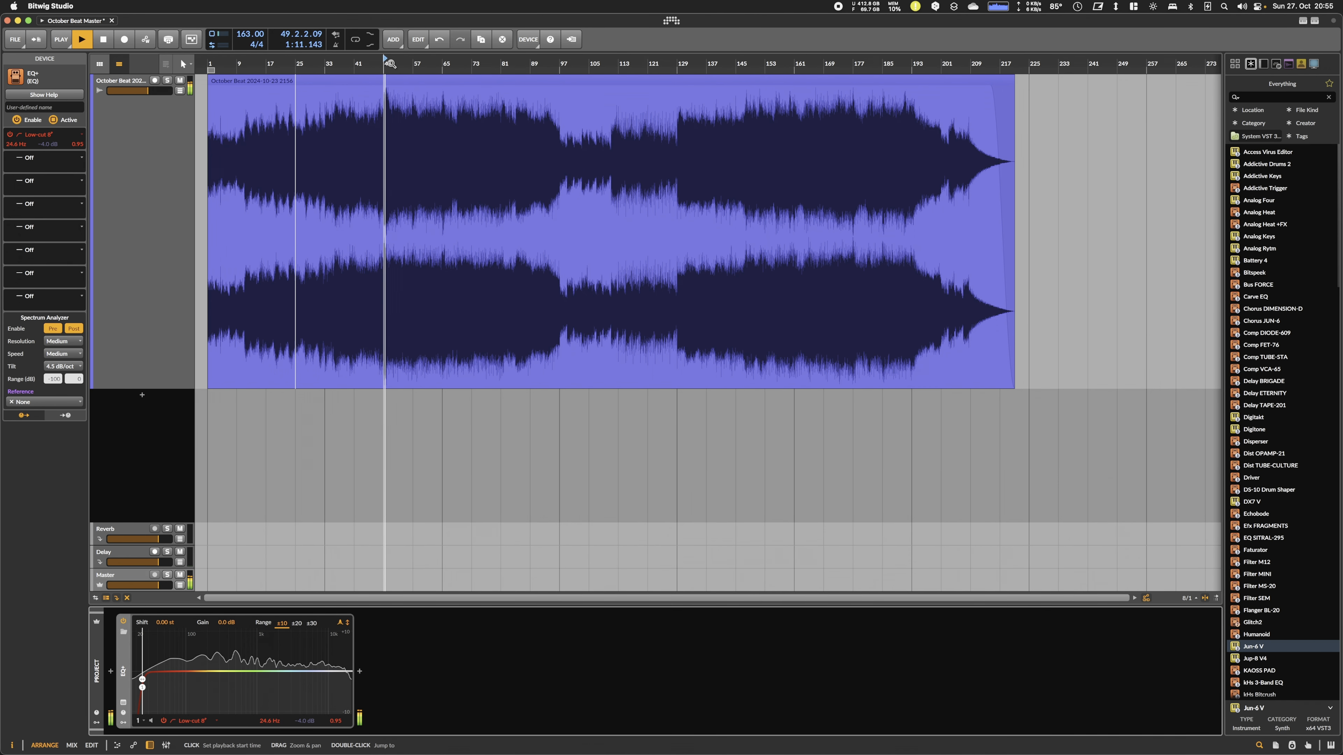
pyautogui.press('Left')
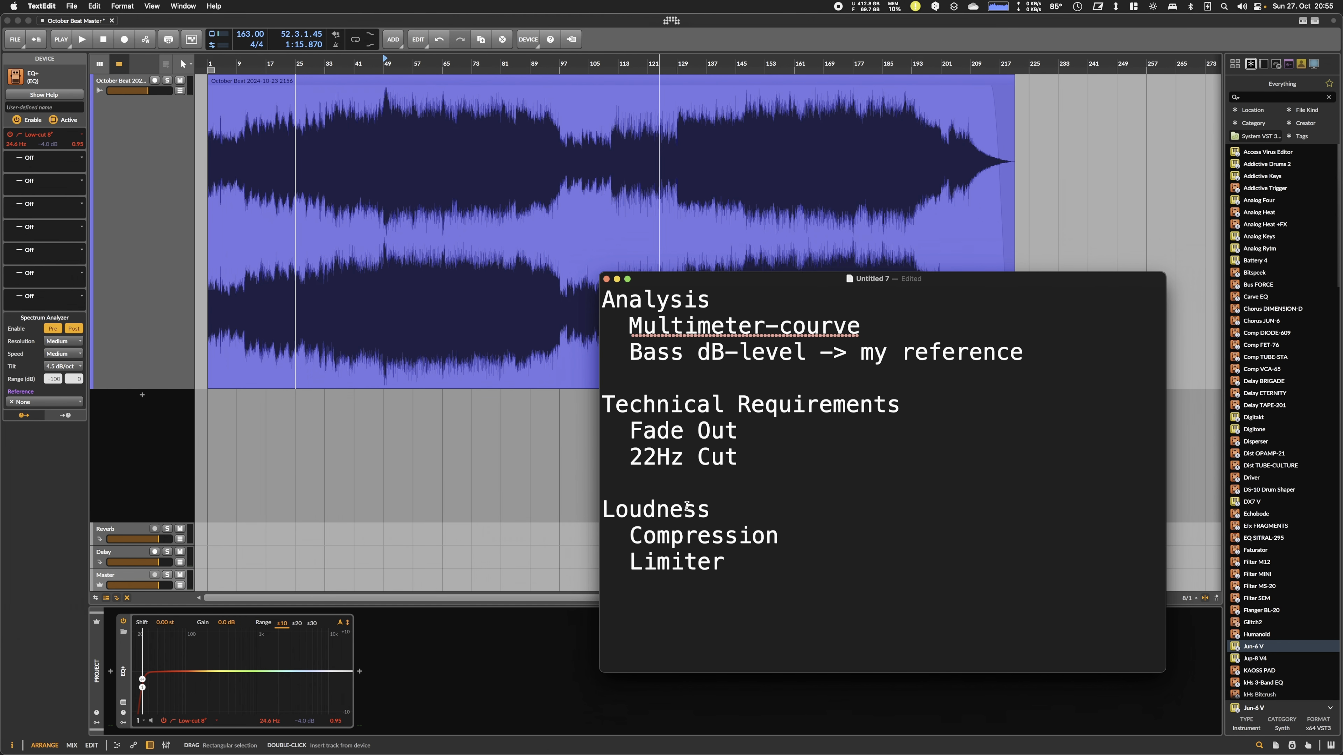
# - Highlight the Compression line in the note, switch to Bitwig Studio and insert a Compressor+ device after EQ+ on the Master track
pyautogui.moveTo(813, 540); pyautogui.dragTo(659, 550)
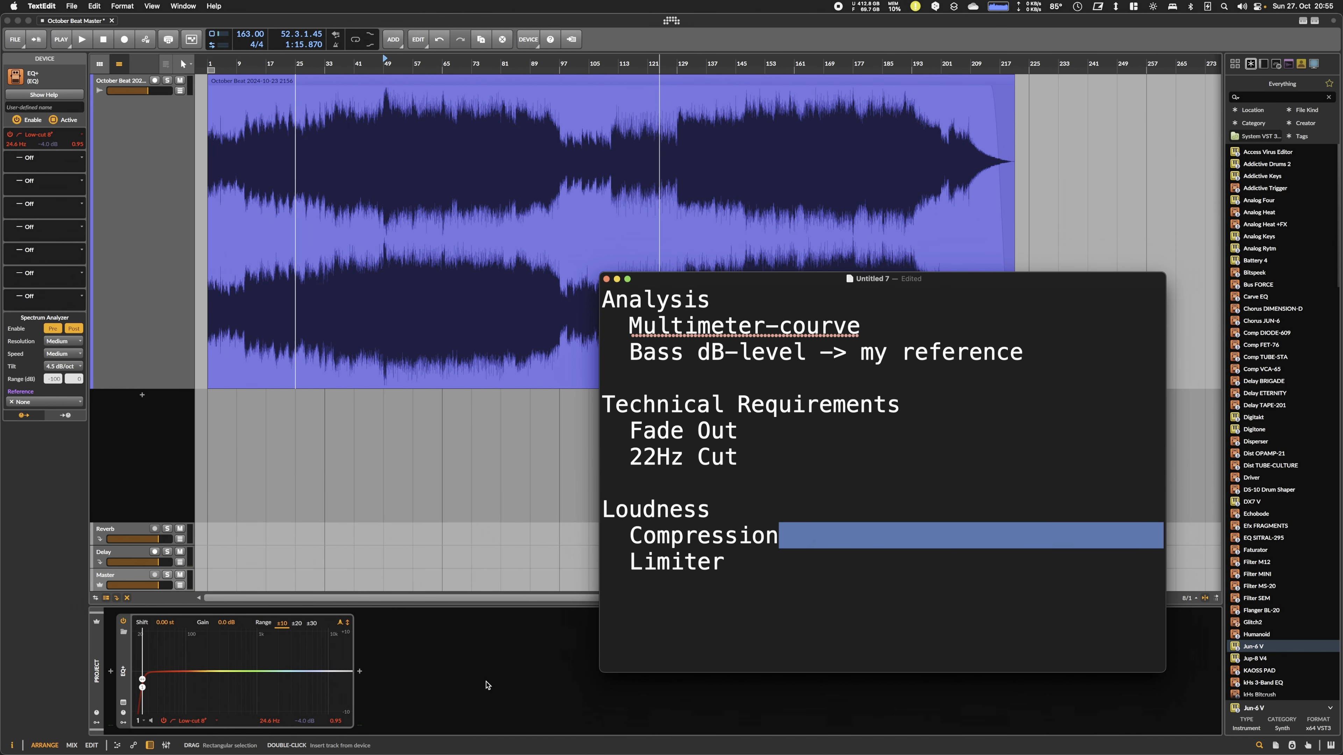
pyautogui.click(487, 685)
pyautogui.click(361, 672)
pyautogui.write('comptr')
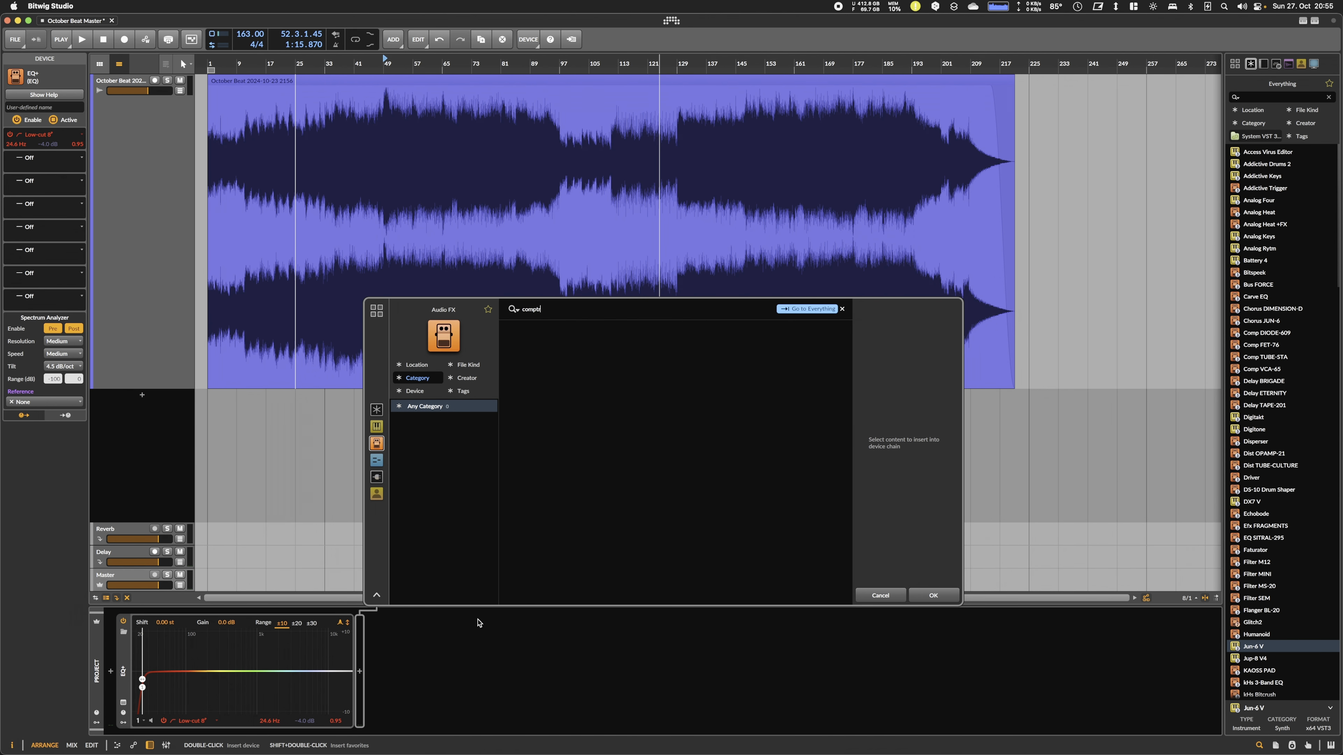
pyautogui.press('BackSpace')
pyautogui.press('BackSpace')
pyautogui.doubleClick(551, 334)
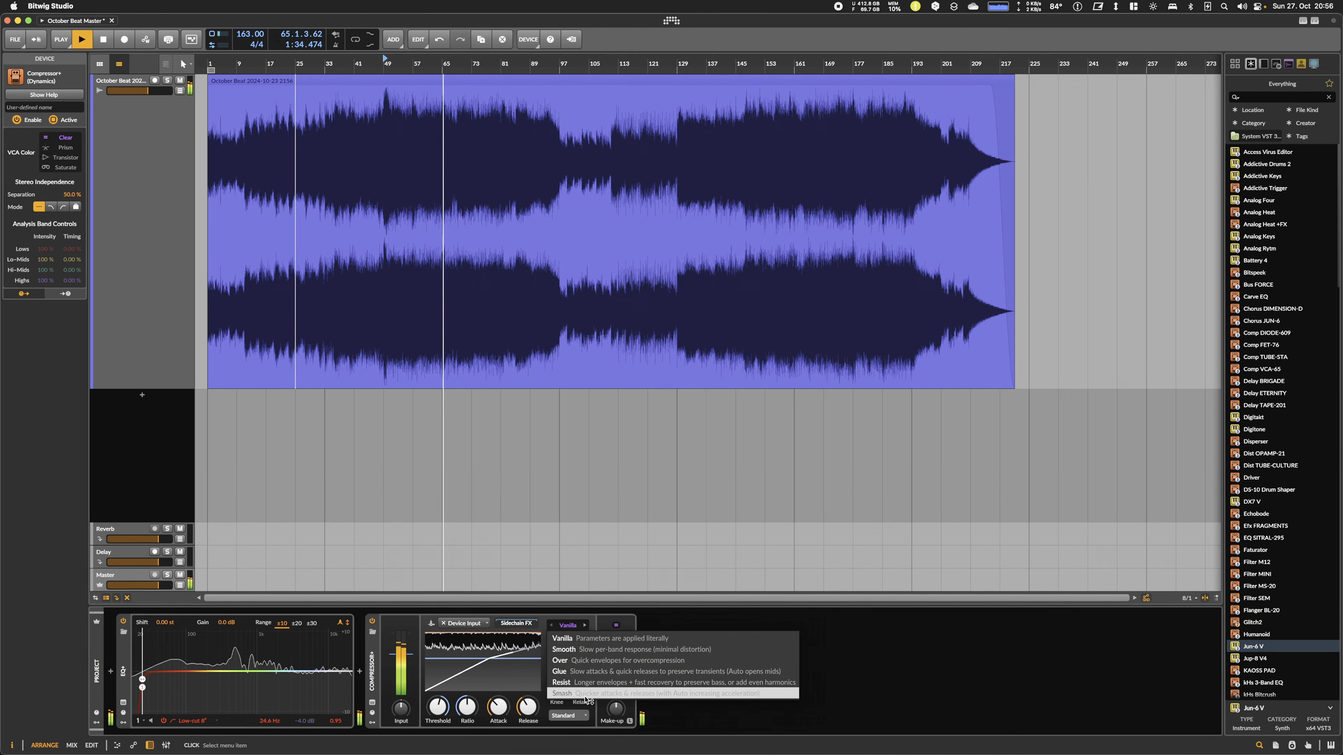
# - Set the Compressor+ character to Smash, raise its make-up gain to 7.0 dB and stop playback
pyautogui.click(593, 697)
pyautogui.moveTo(615, 709); pyautogui.dragTo(616, 704)
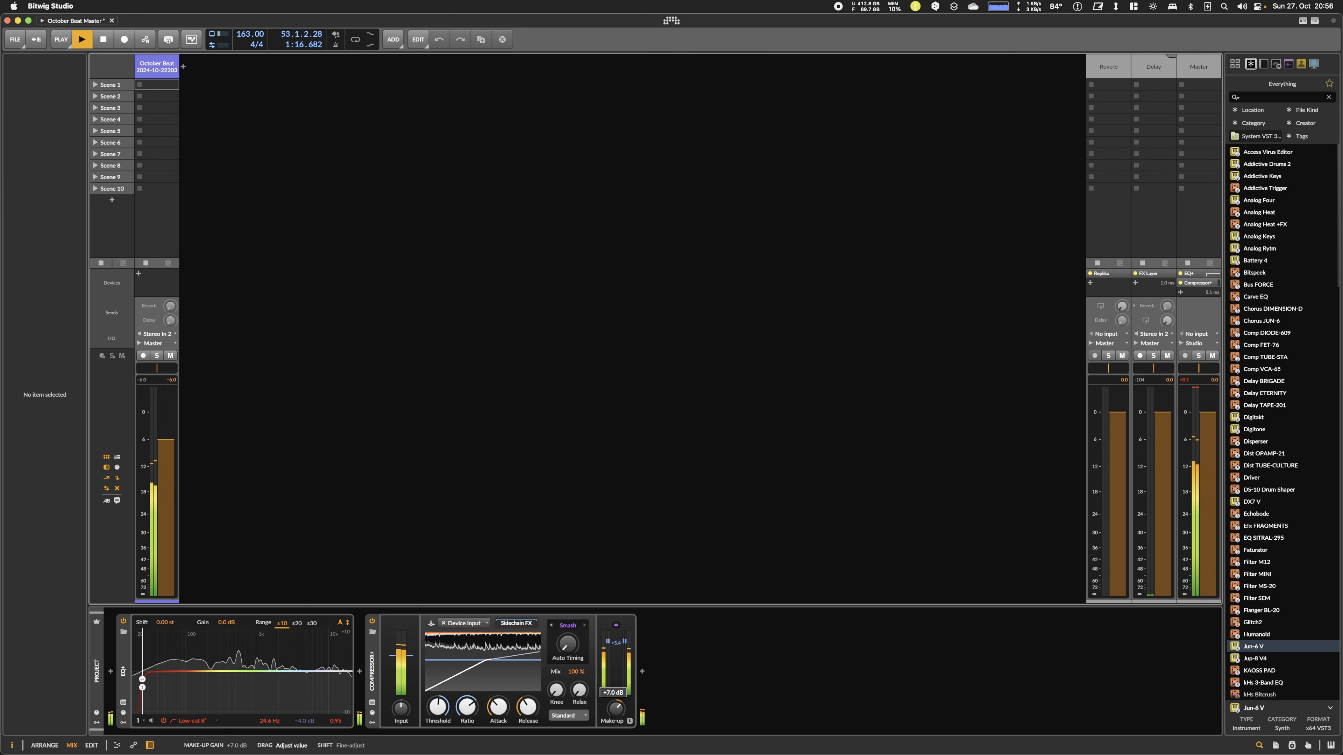
pyautogui.press('space')
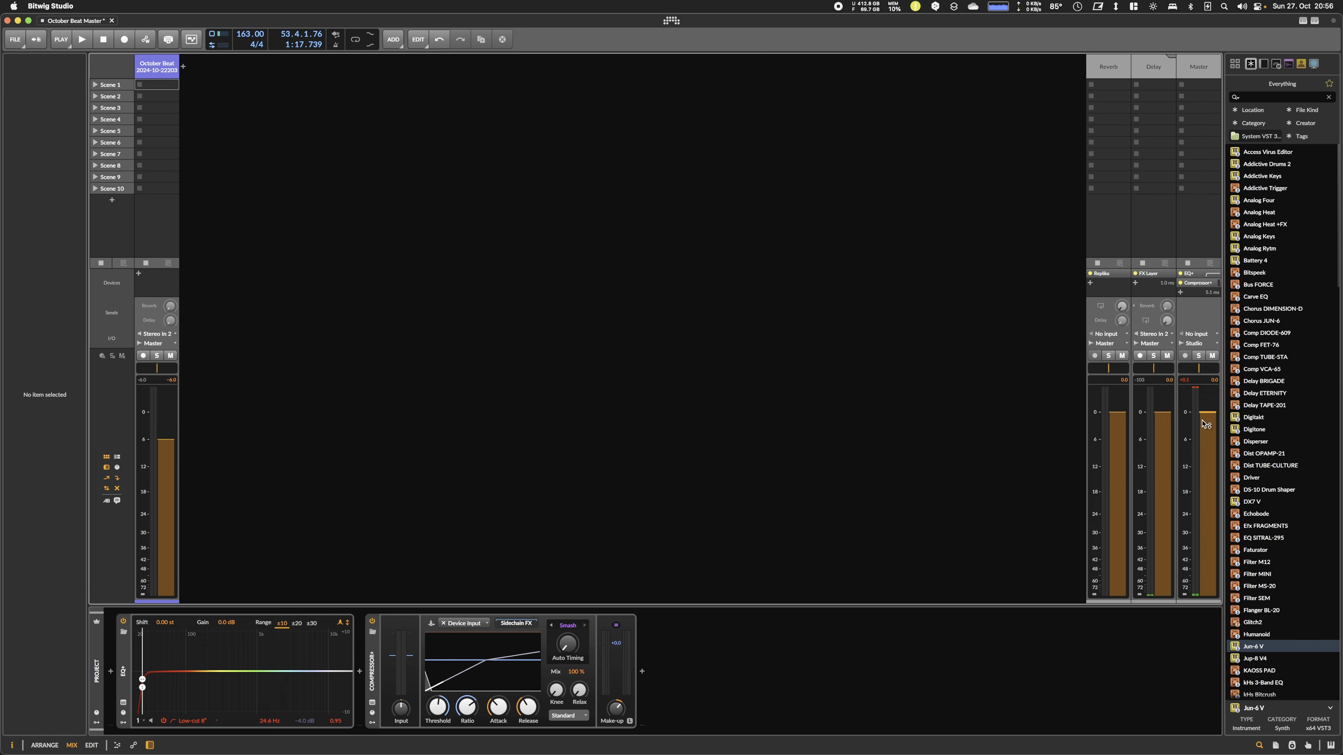
# - Play the track and raise the Lows amount of the Multiband Dynamics device to about 40%
pyautogui.press('space')
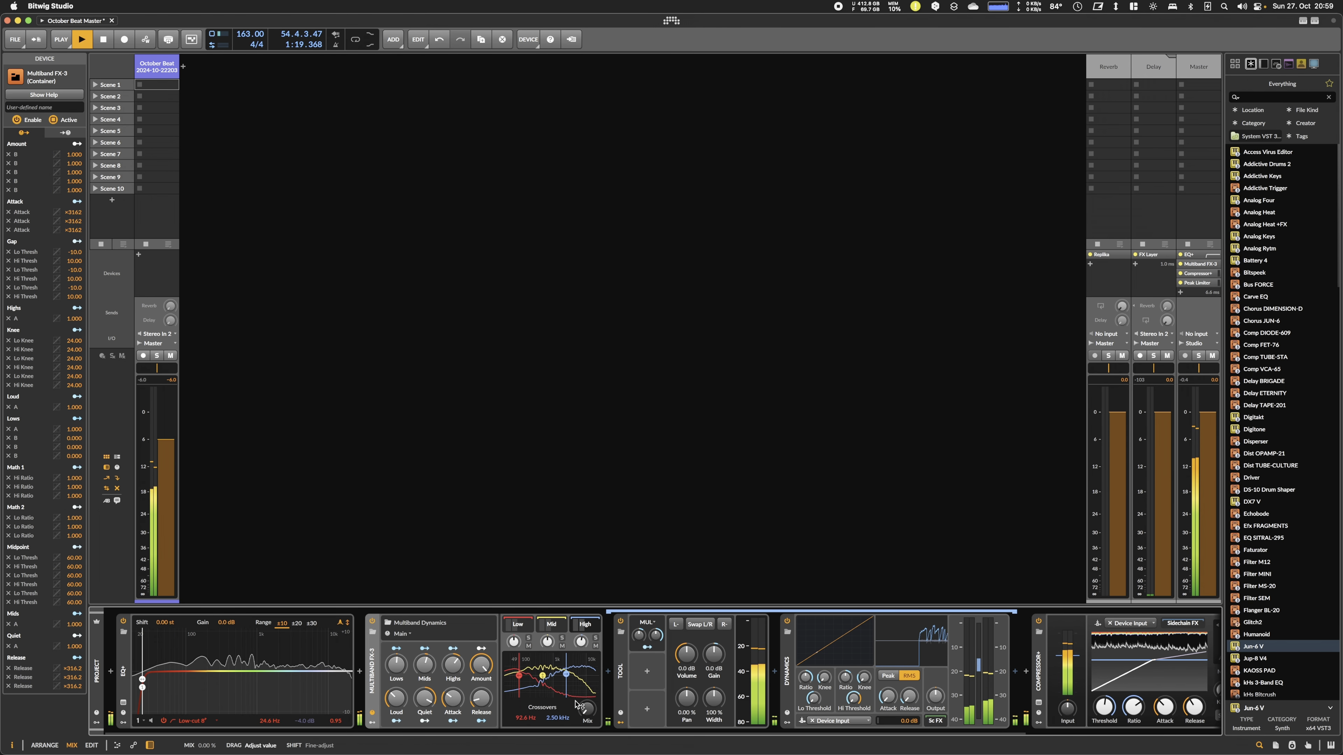
pyautogui.click(551, 625)
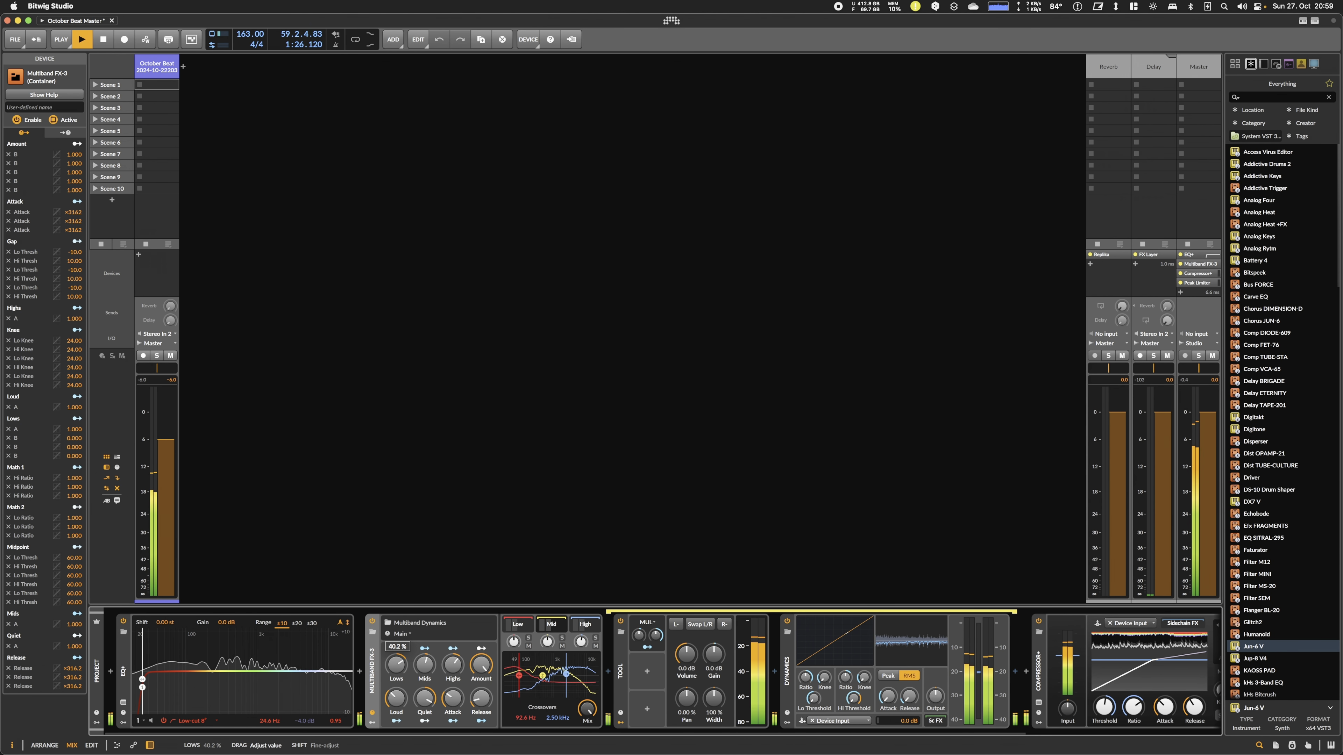
pyautogui.moveTo(396, 665); pyautogui.dragTo(395, 640)
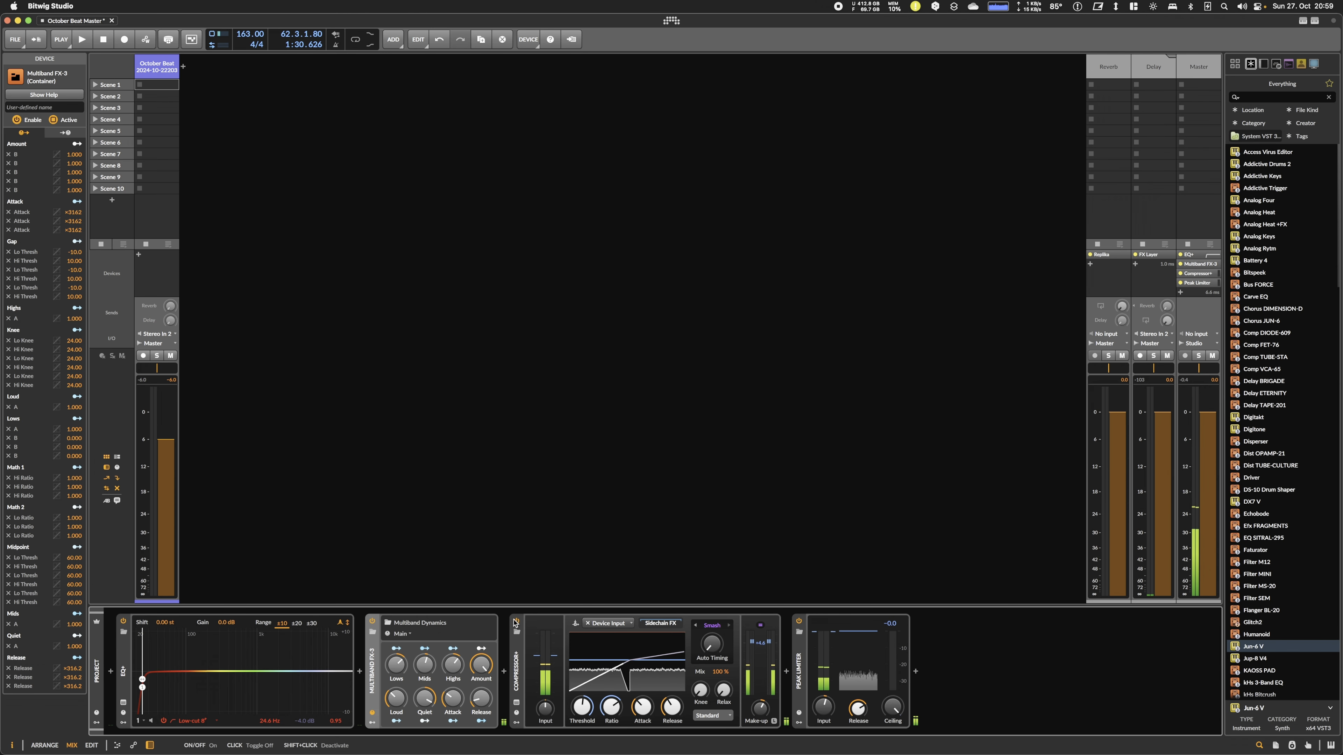
# - Toggle the Compressor+ device on the Master chain to compare its effect, and stop playback
pyautogui.click(516, 622)
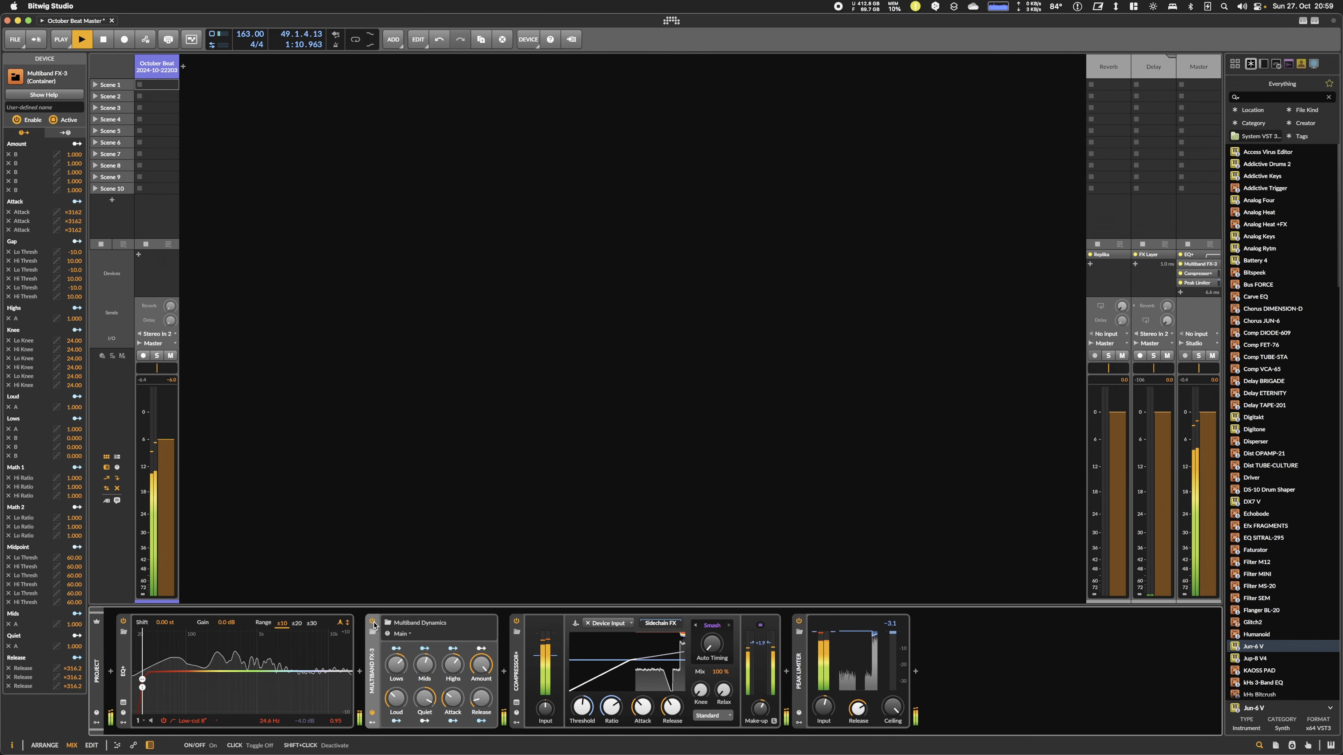
pyautogui.click(102, 40)
# - Play the Ozone 9 master in Logic Pro for comparison, stop it and switch back to Bitwig Studio
pyautogui.press('space')
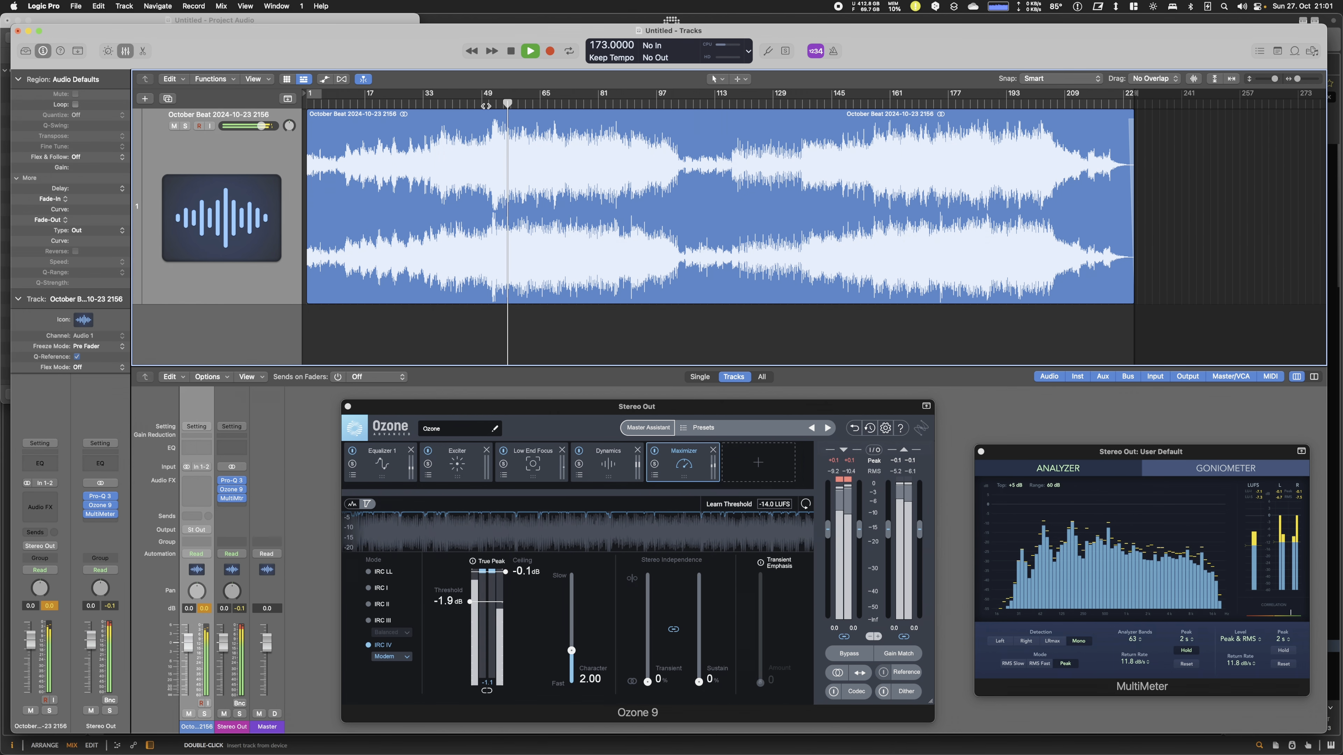
pyautogui.press('space')
pyautogui.press('super+Tab')
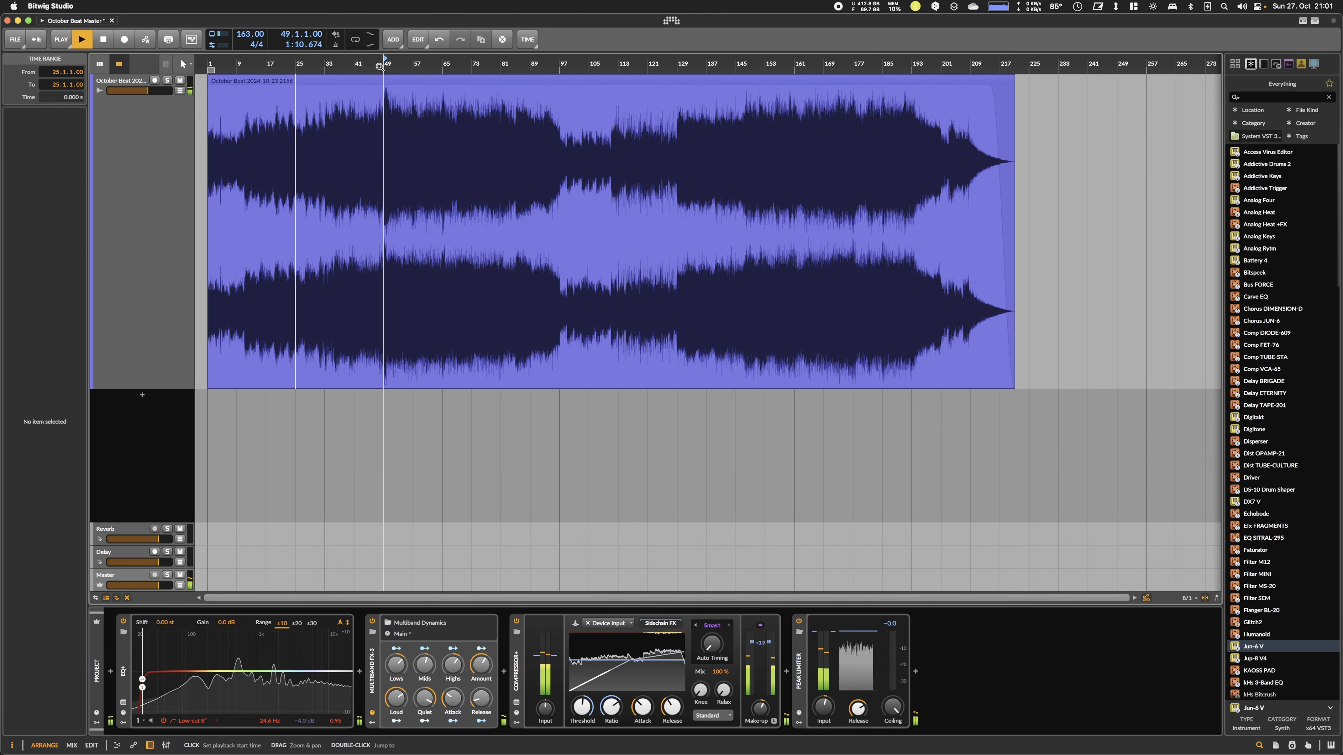